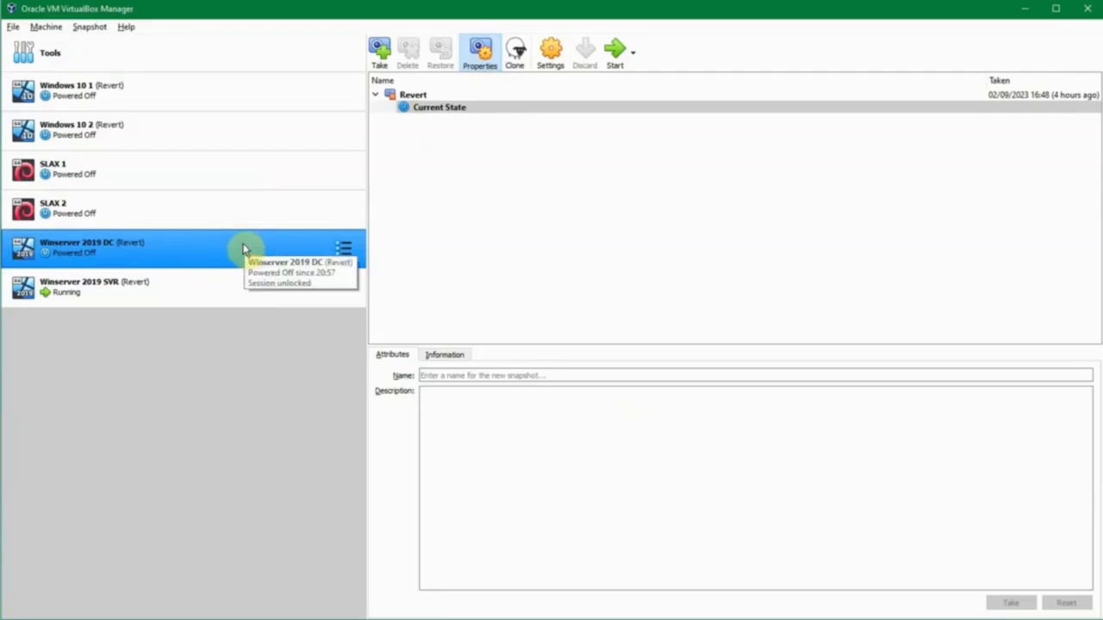
Enable network Adapter 2 for the Winserver 2019 DC virtual machine, attached to the NAT Network named NatNetwork
{"action": "right_click", "coordinate": [243, 249]}
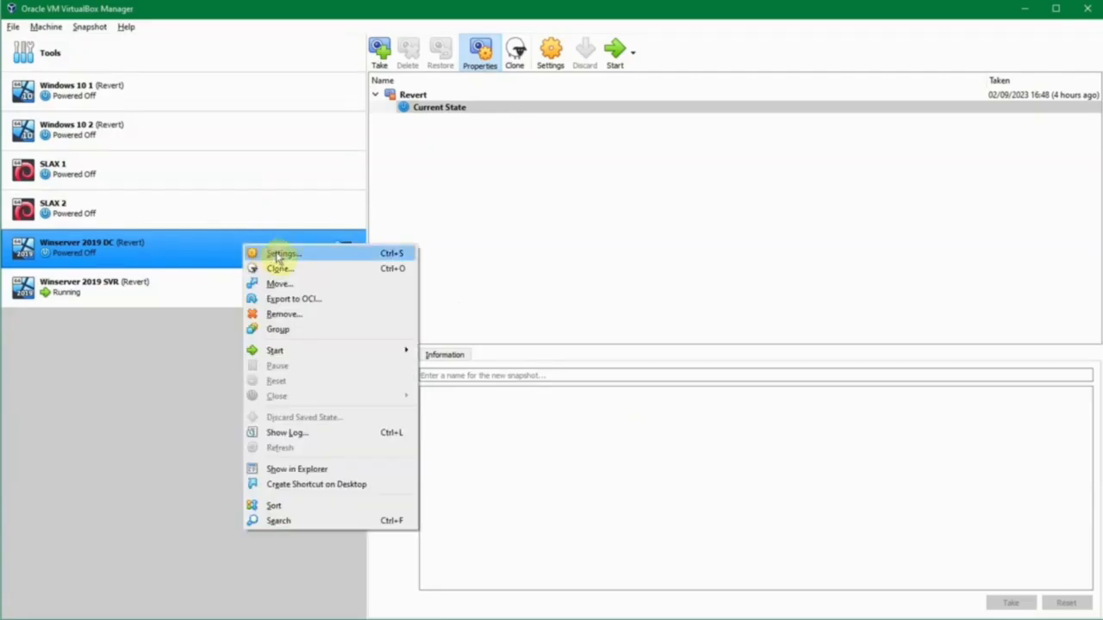
{"action": "left_click", "coordinate": [279, 254]}
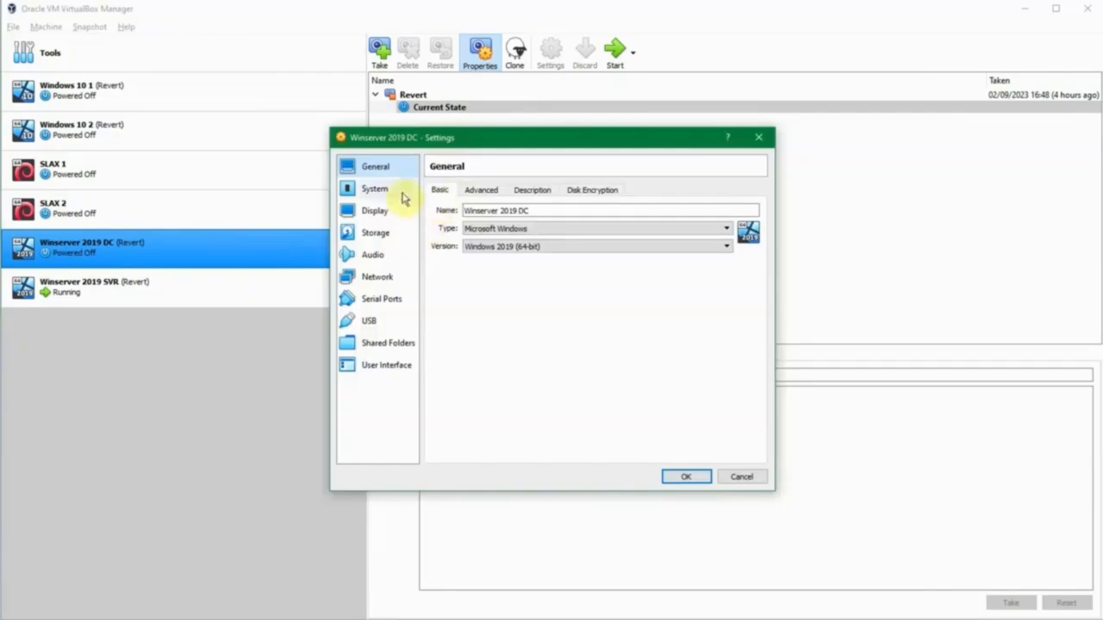
{"action": "left_click", "coordinate": [384, 278]}
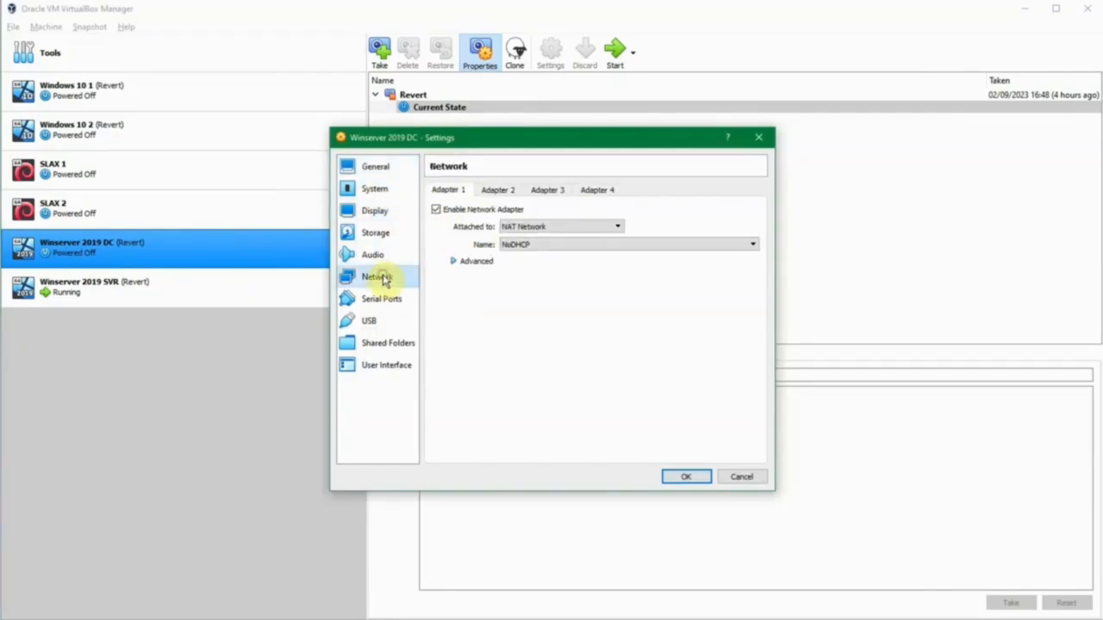
{"action": "left_click", "coordinate": [437, 209]}
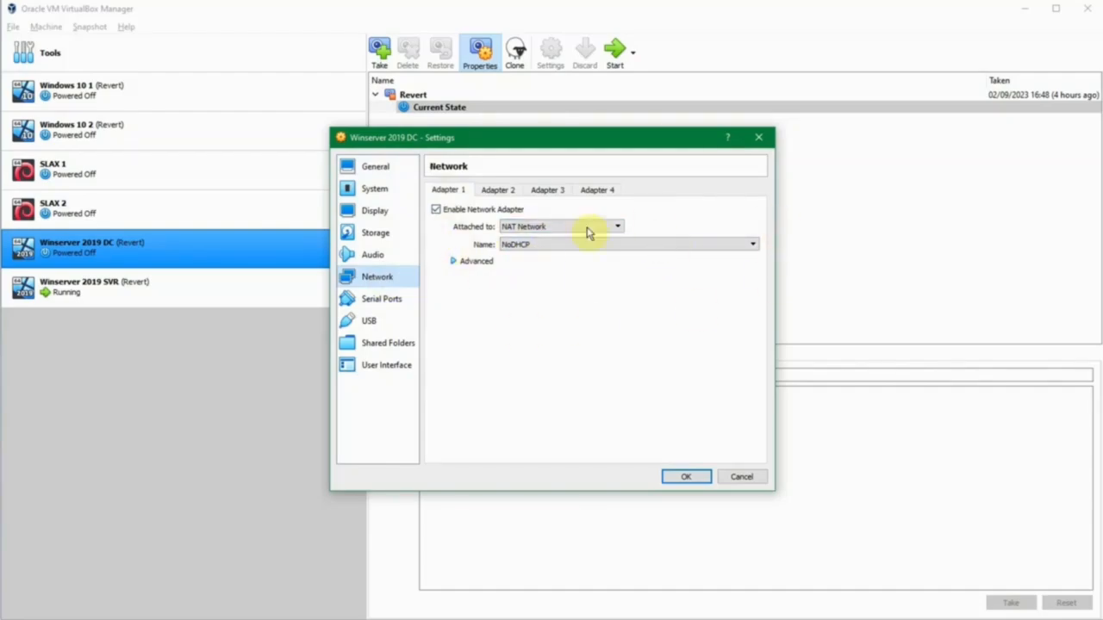
{"action": "left_click", "coordinate": [507, 190]}
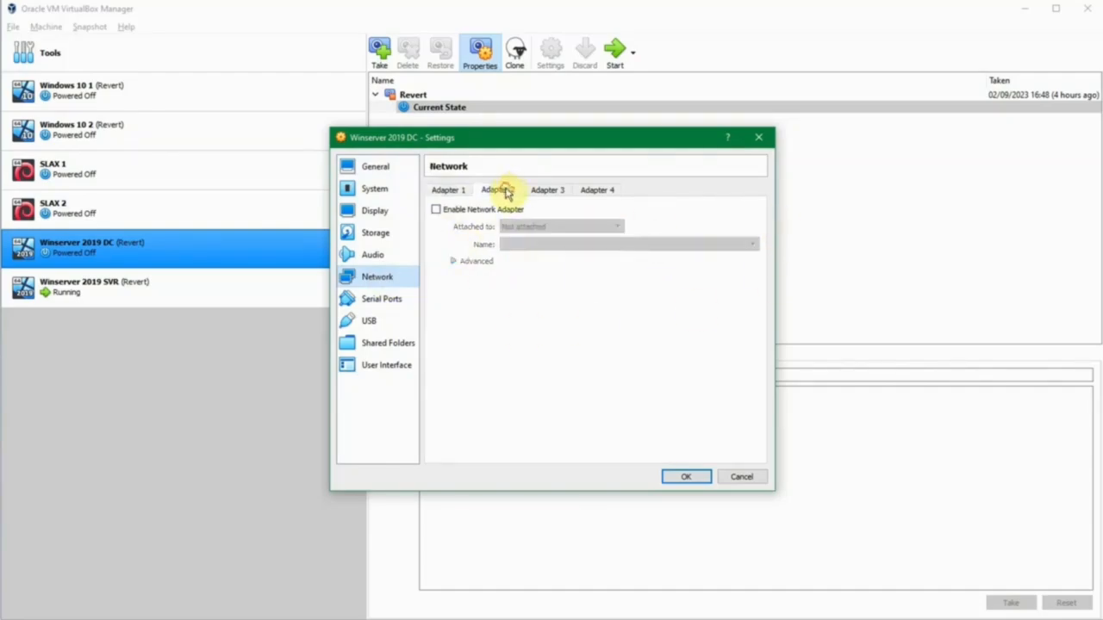
{"action": "left_click", "coordinate": [437, 211]}
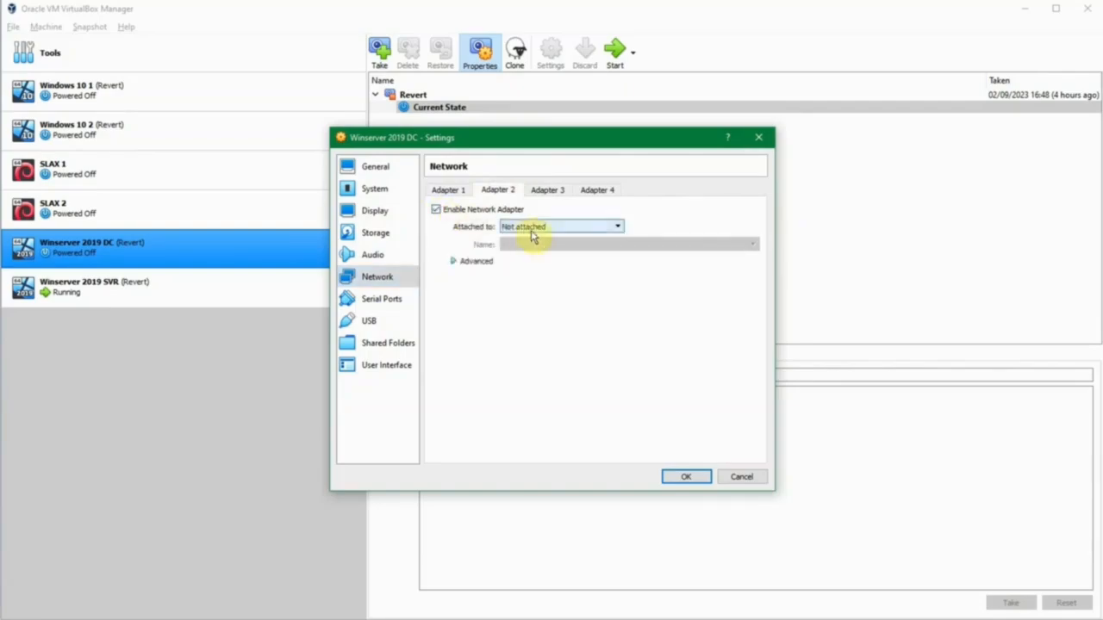
{"action": "left_click", "coordinate": [532, 229]}
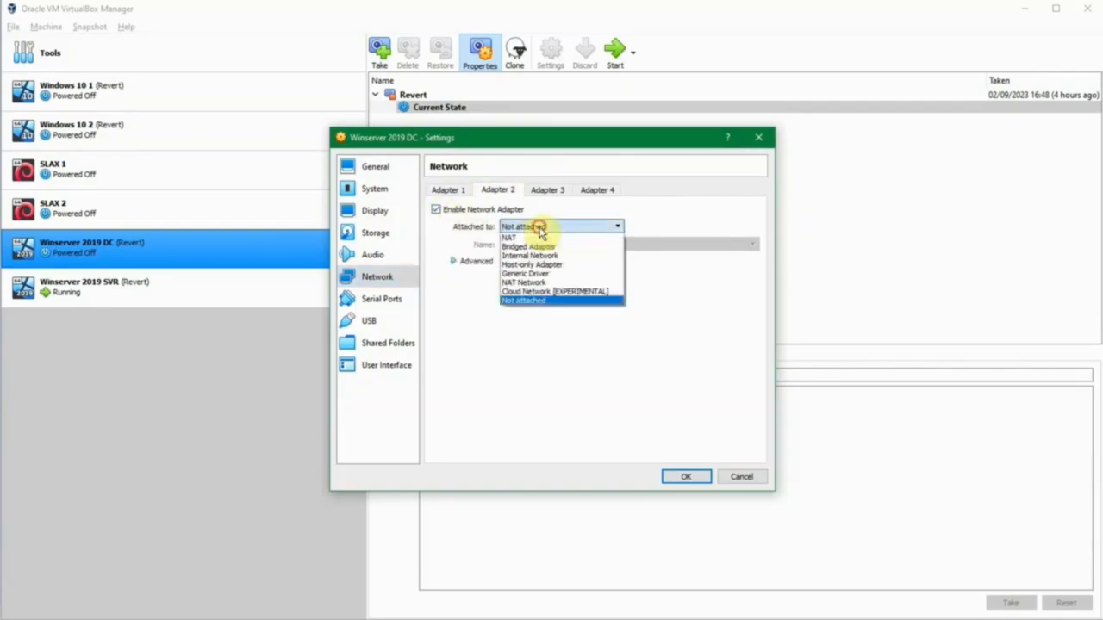
{"action": "left_click", "coordinate": [550, 283]}
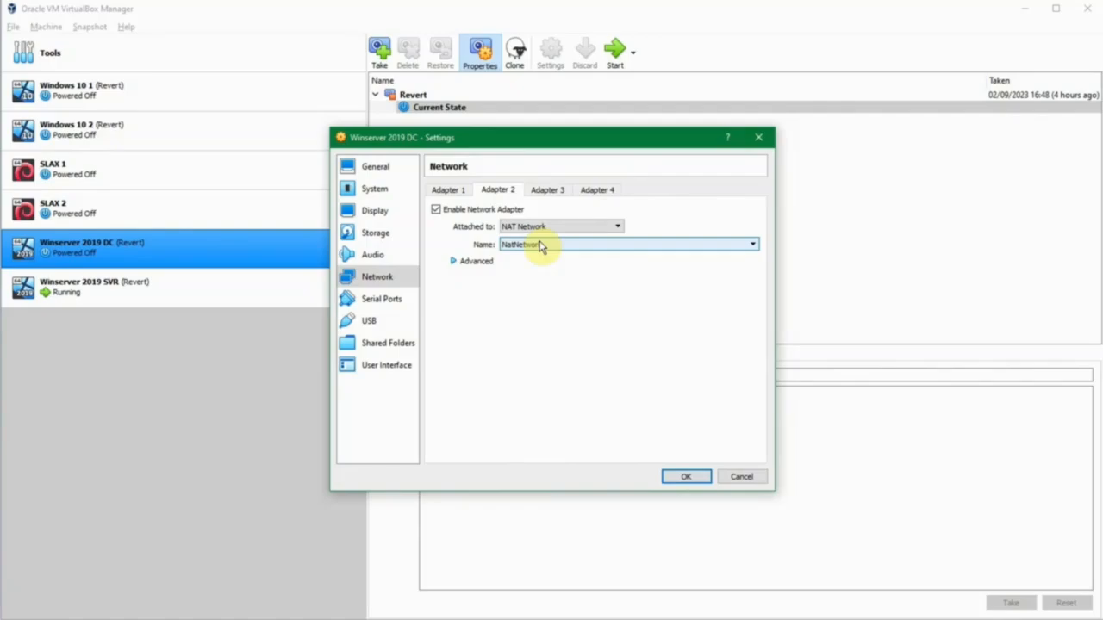
{"action": "left_click", "coordinate": [540, 246]}
{"action": "left_click", "coordinate": [560, 260]}
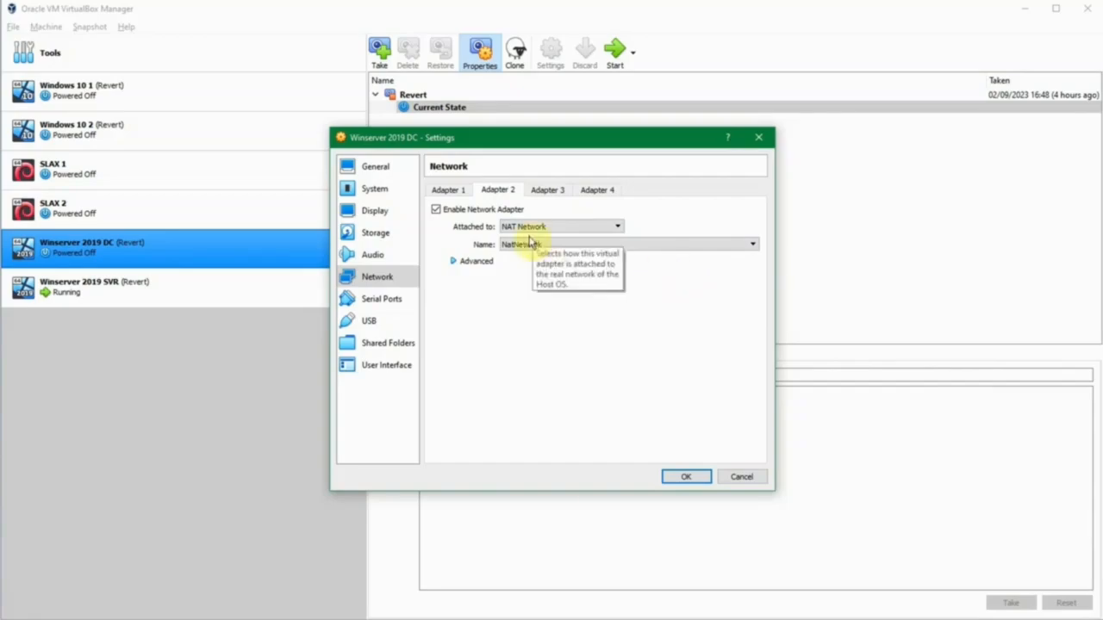
Enable Adapter 3 on the NAT Network named NatNetwork and save the virtual machine's settings
{"action": "left_click", "coordinate": [548, 192]}
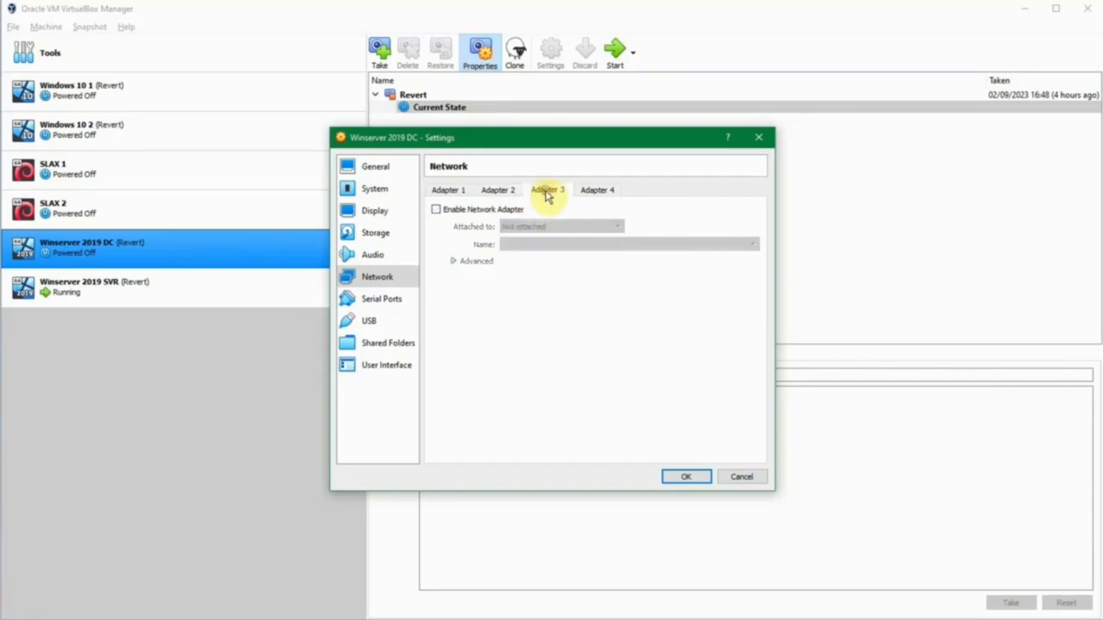
{"action": "left_click", "coordinate": [481, 211]}
{"action": "left_click", "coordinate": [535, 226]}
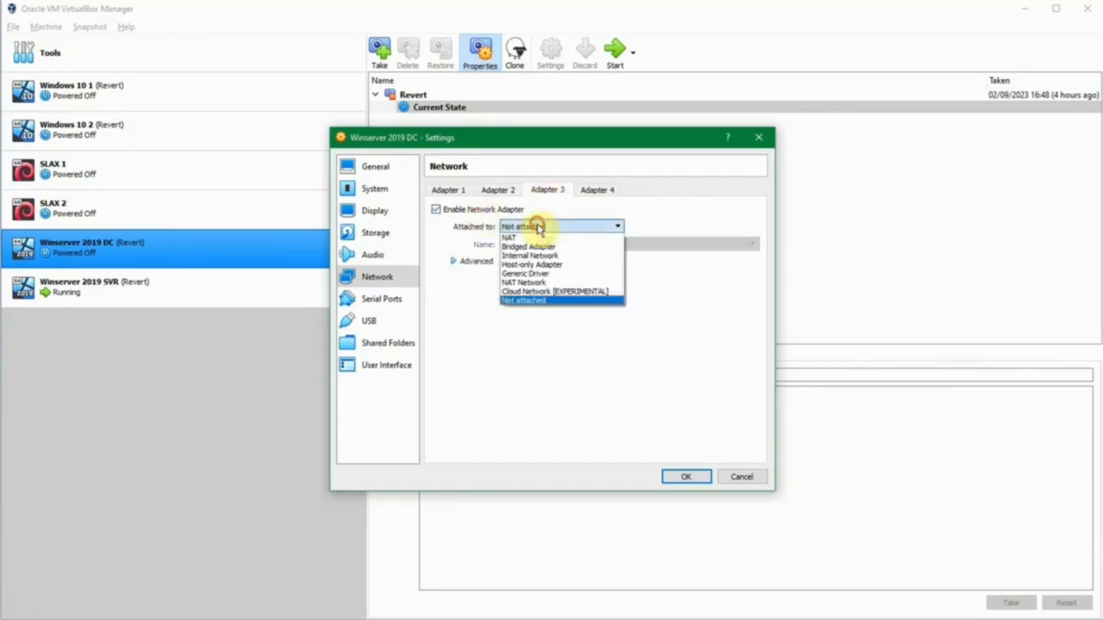
{"action": "left_click", "coordinate": [550, 282]}
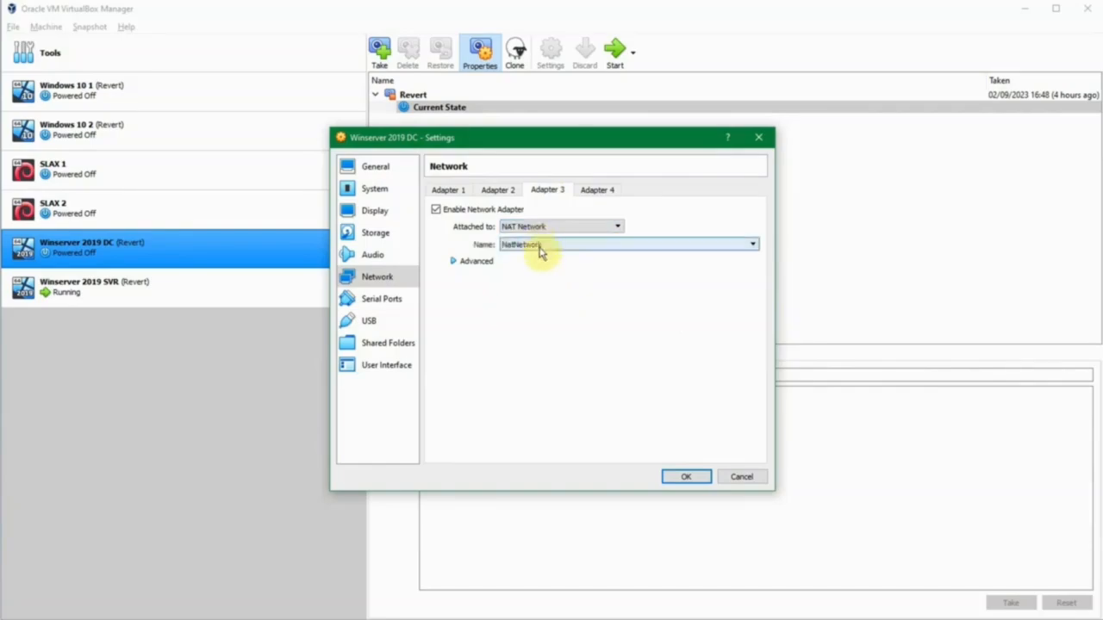
{"action": "left_click", "coordinate": [541, 247]}
{"action": "left_click", "coordinate": [545, 255]}
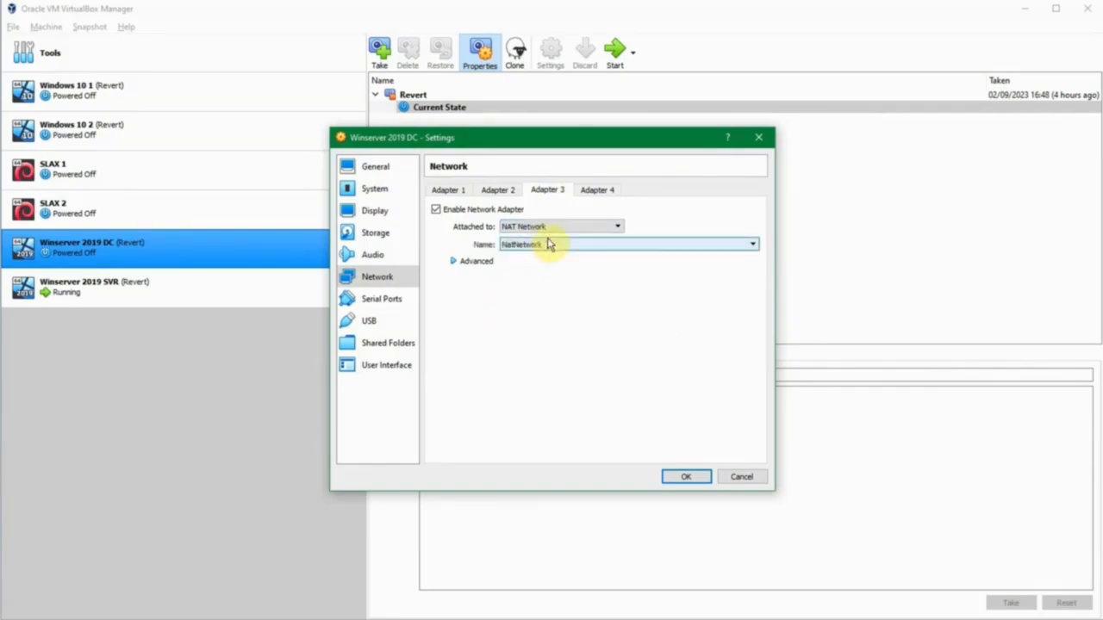
{"action": "left_click", "coordinate": [688, 479]}
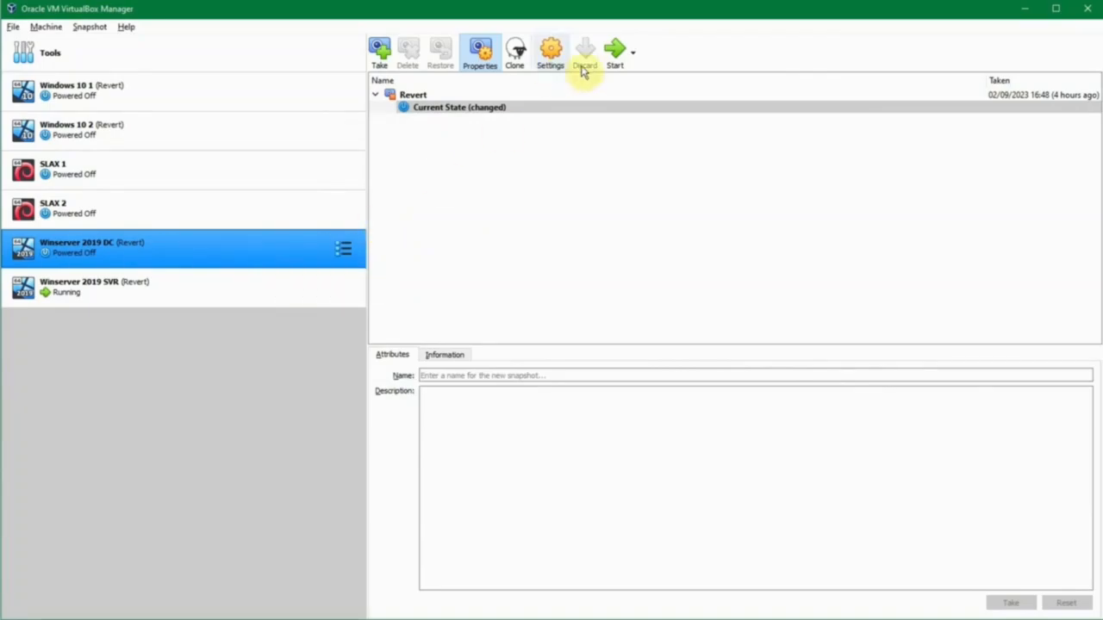
Start the Winserver 2019 DC virtual machine, sign in with the account password and dismiss the Windows Admin Center message
{"action": "left_click", "coordinate": [617, 51]}
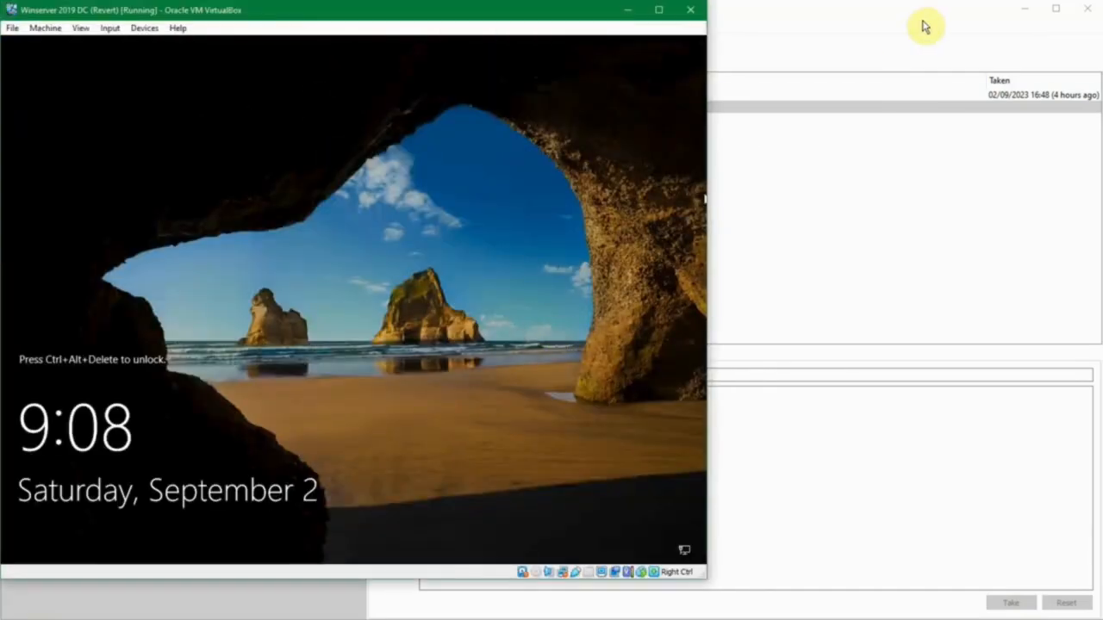
{"action": "key", "text": "ctrl+alt+Delete"}
{"action": "type", "text": "•"}
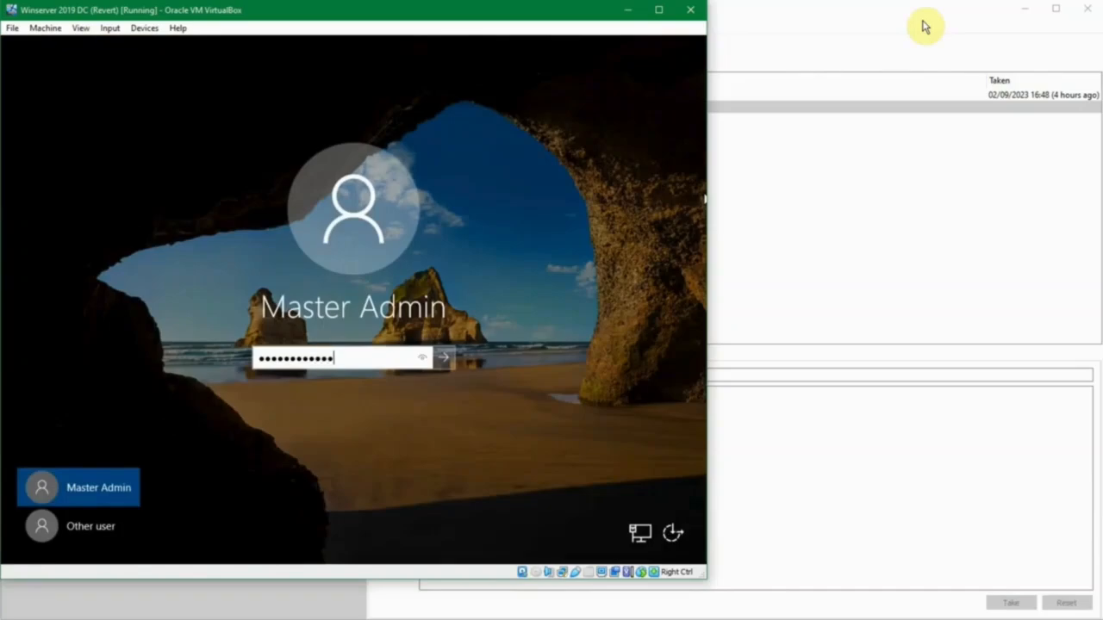
{"action": "key", "text": "Return"}
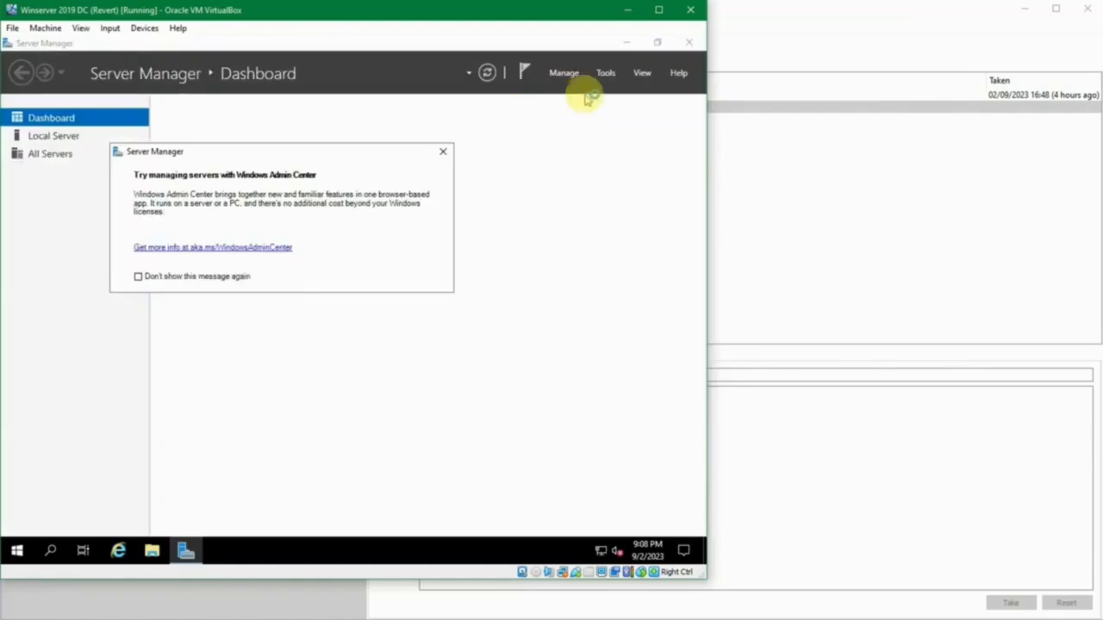
{"action": "left_click", "coordinate": [444, 152]}
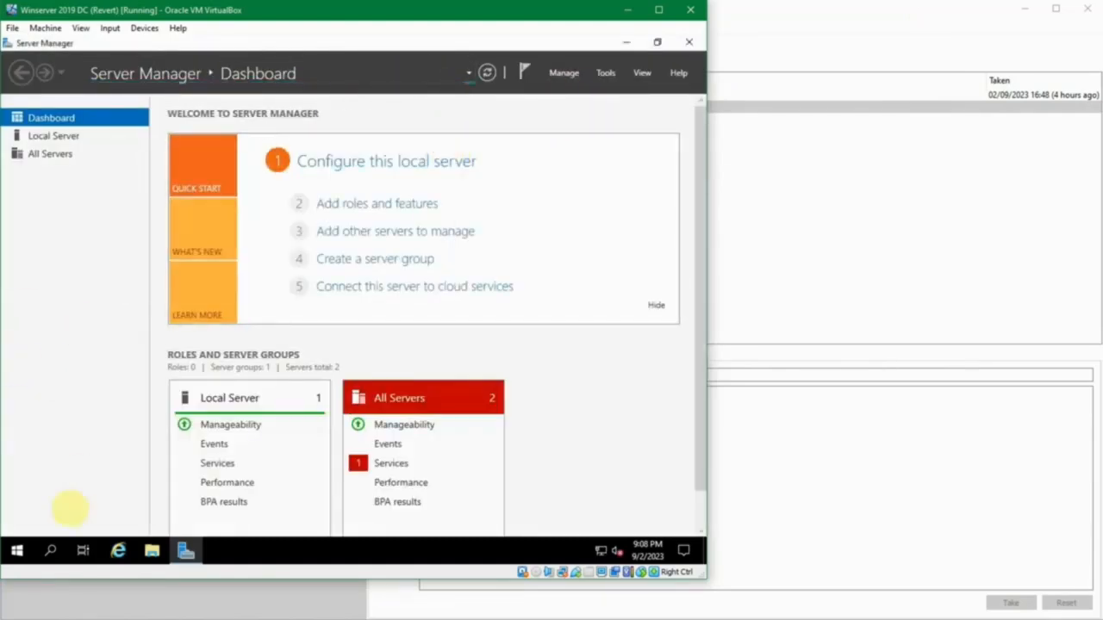
Open the server's adapter settings from the Network and Sharing Center and look at Ethernet 2 and Ethernet 3
{"action": "left_click", "coordinate": [20, 548]}
{"action": "type", "text": "control"}
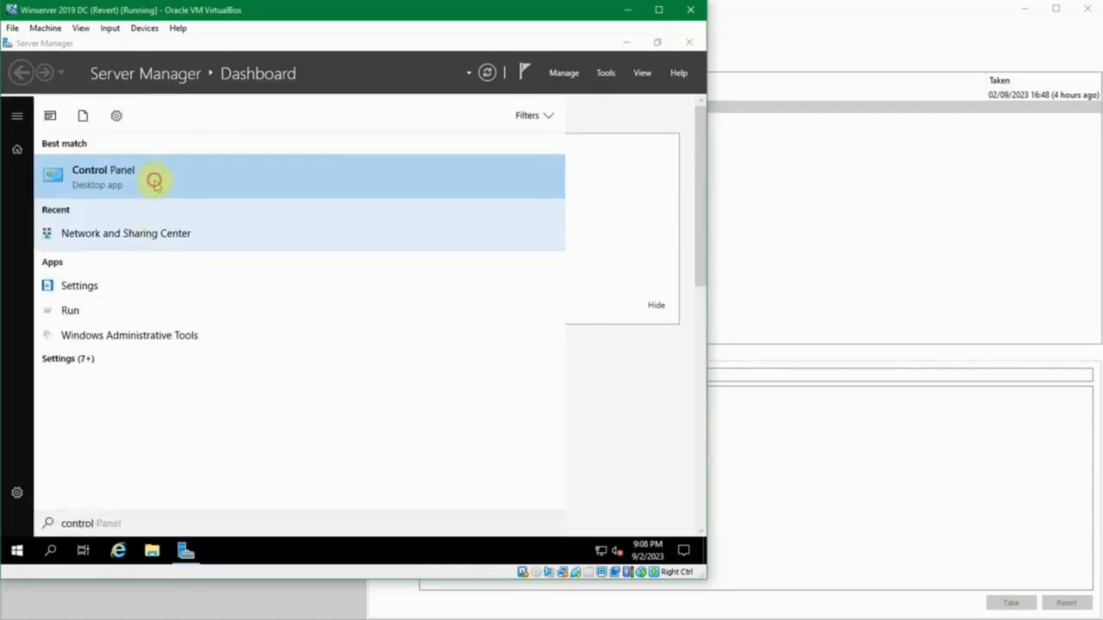
{"action": "left_click", "coordinate": [155, 181]}
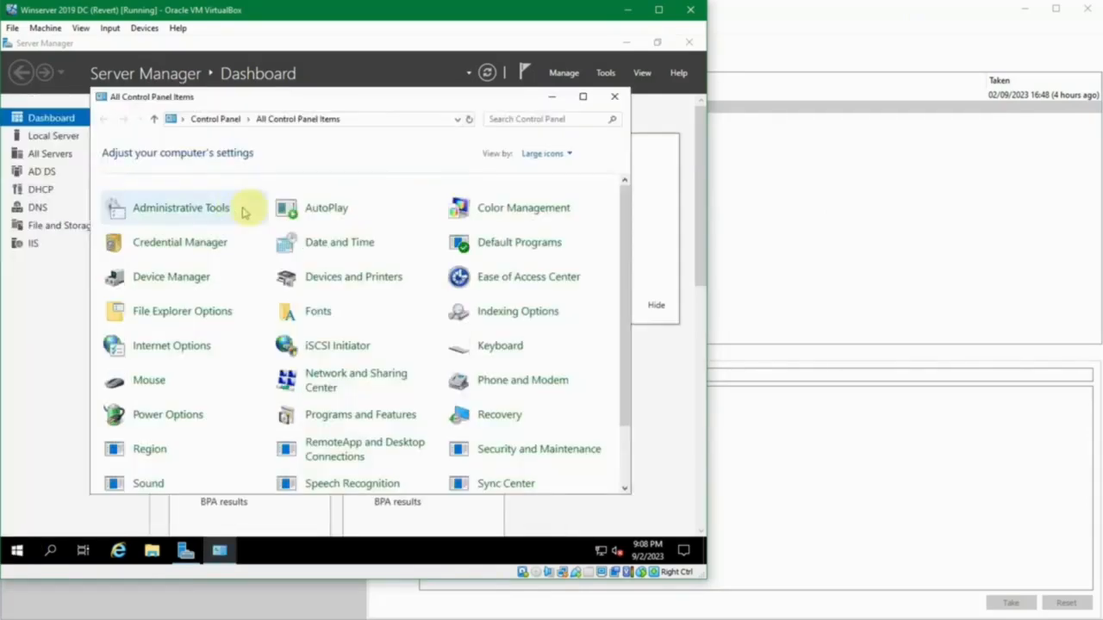
{"action": "left_click", "coordinate": [330, 392]}
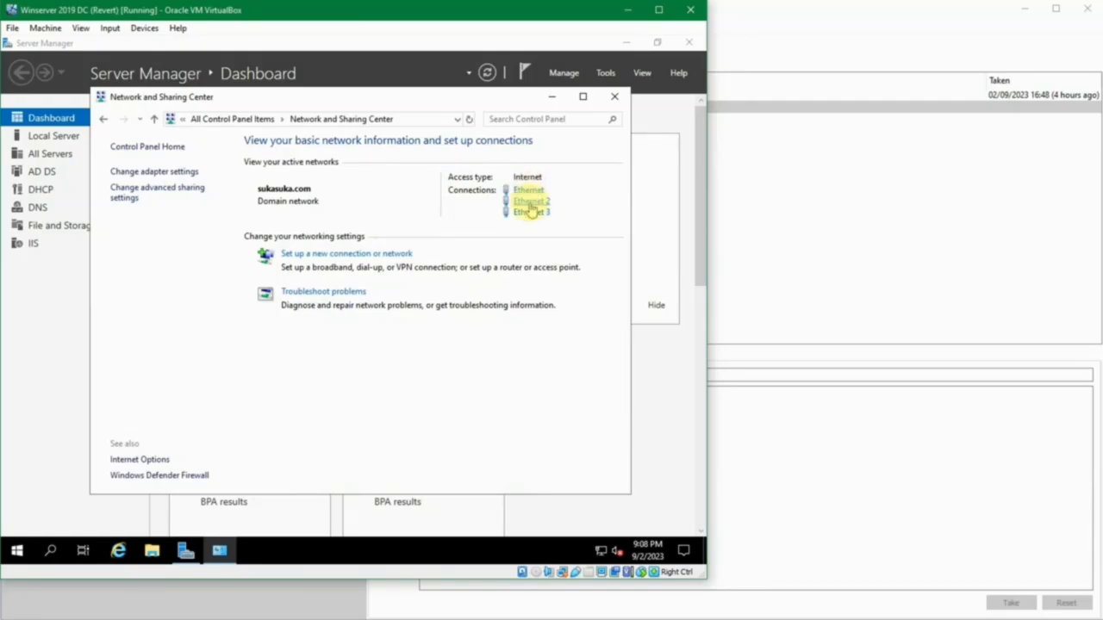
{"action": "left_click", "coordinate": [182, 172]}
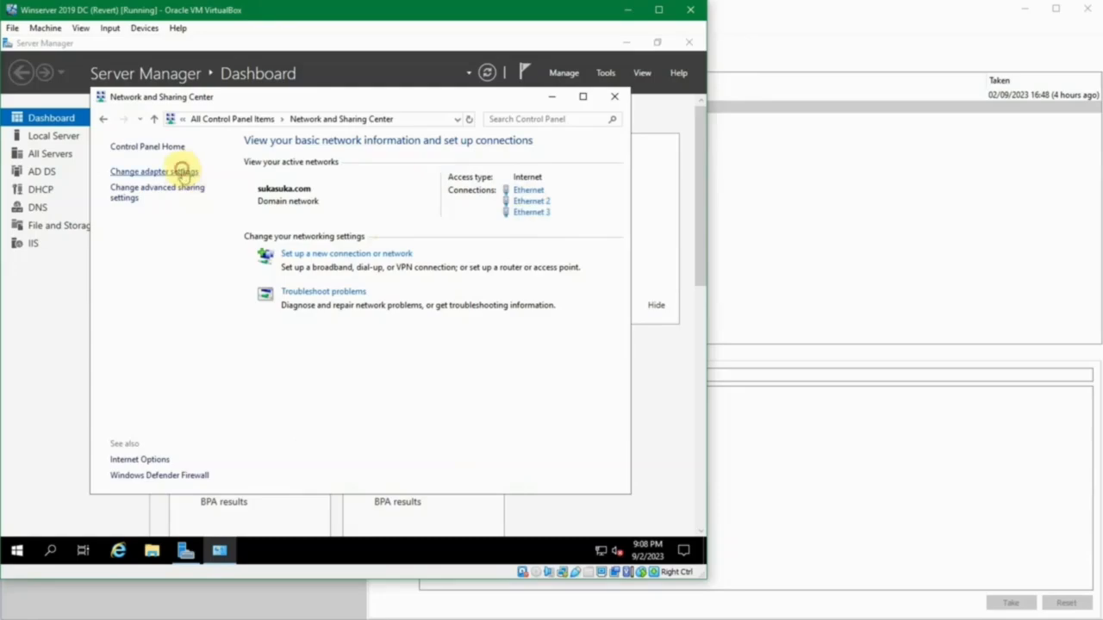
{"action": "left_click", "coordinate": [369, 192]}
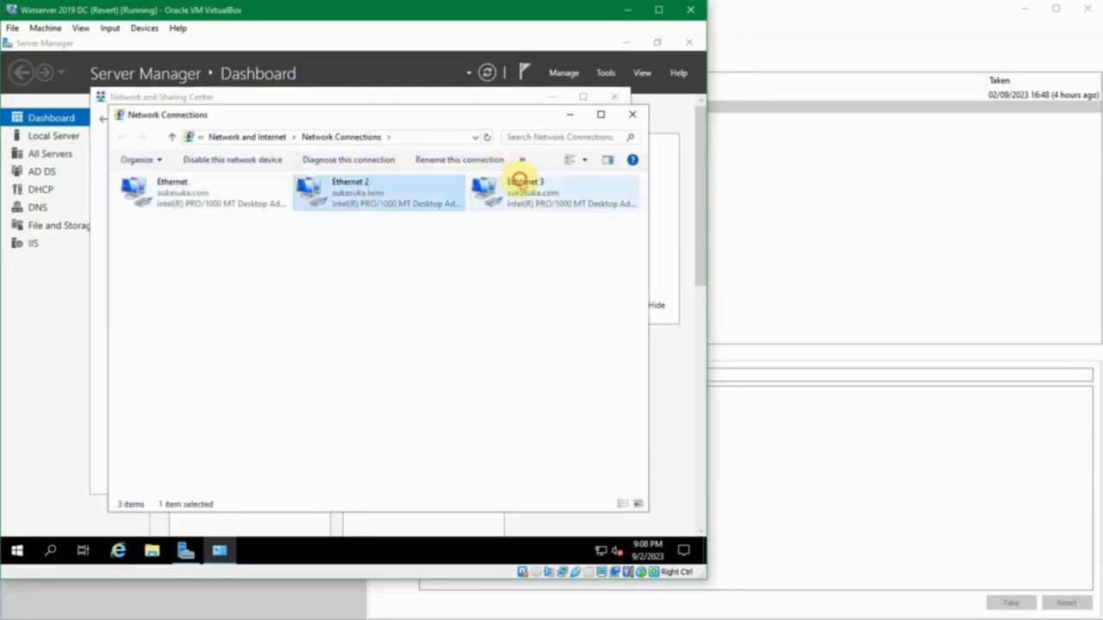
{"action": "left_click", "coordinate": [520, 181]}
Minimize both network windows and view the Local Server properties in Server Manager
{"action": "left_click", "coordinate": [571, 115]}
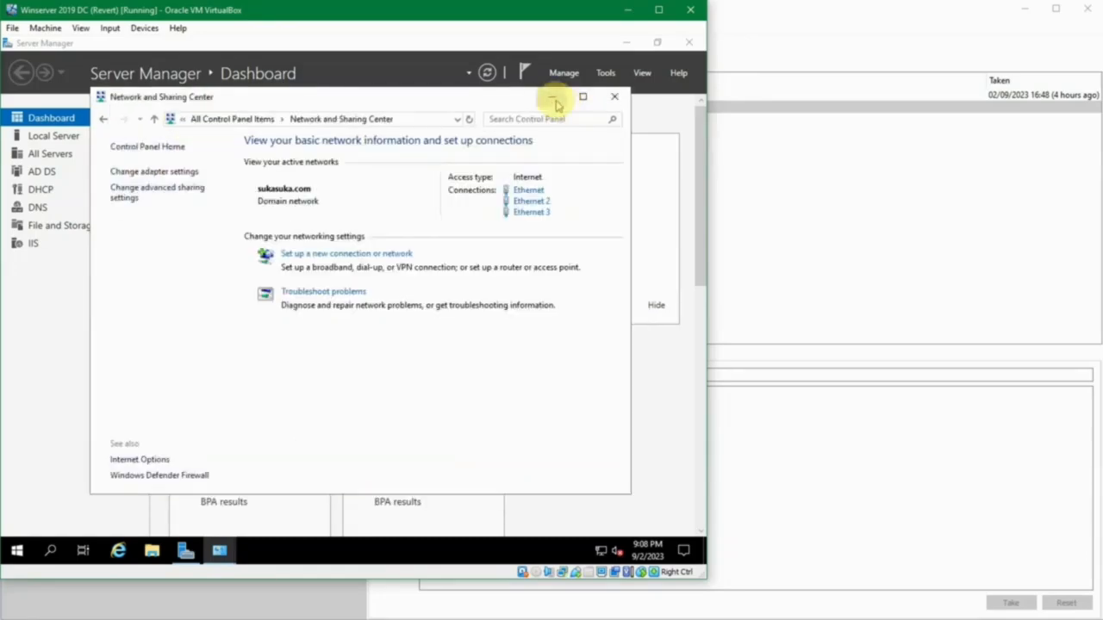
{"action": "left_click", "coordinate": [554, 100]}
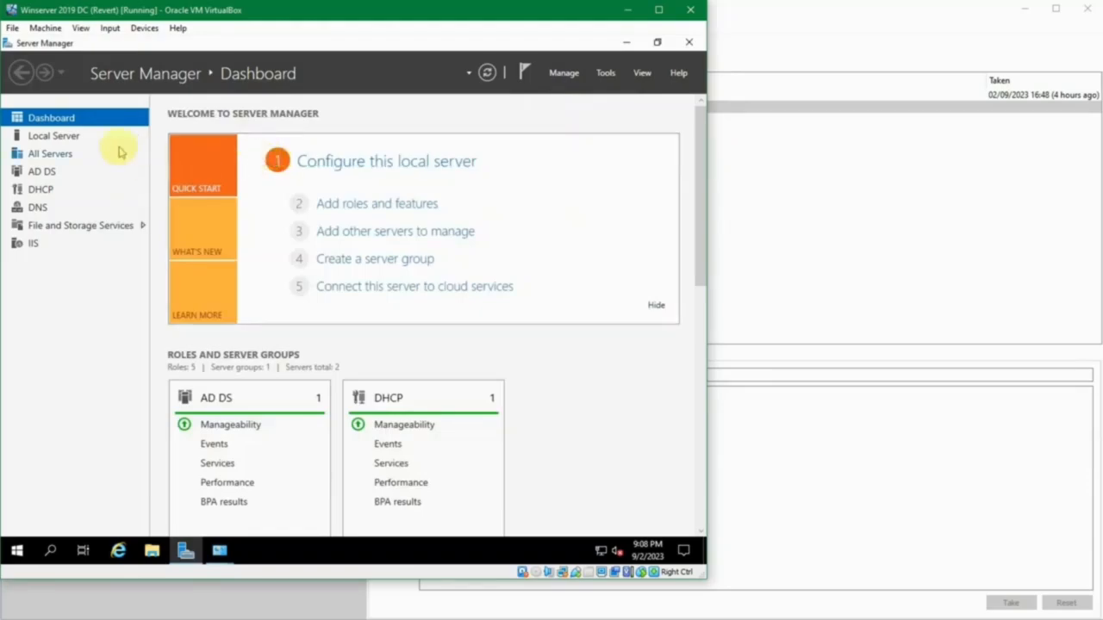
{"action": "left_click", "coordinate": [74, 137]}
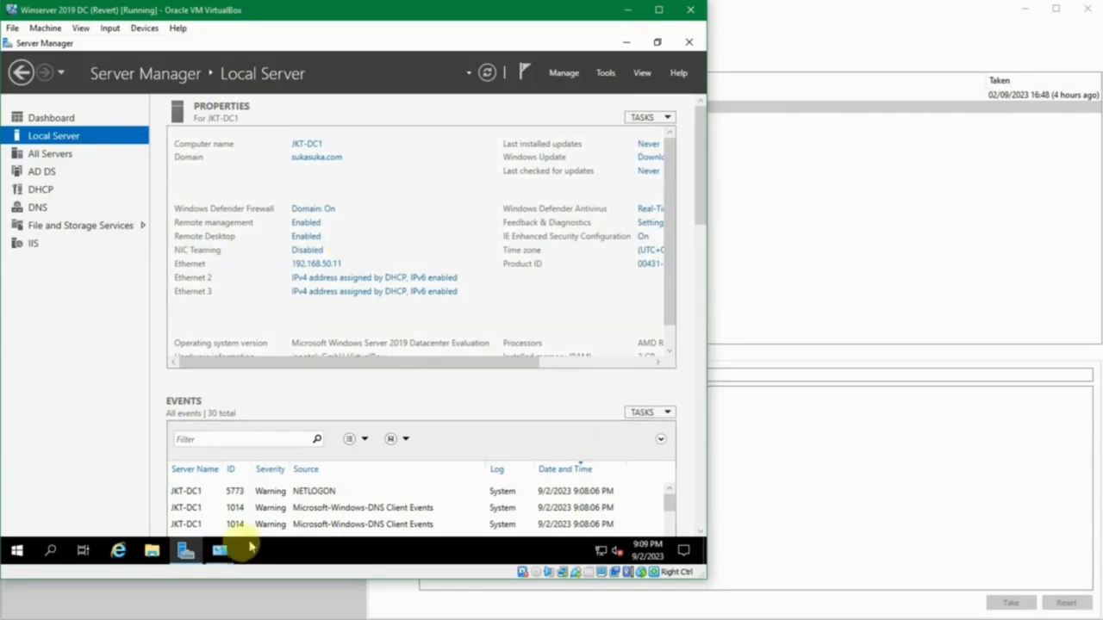
Open an empty Notepad window alongside the restored Network Connections window
{"action": "mouse_move", "coordinate": [219, 552]}
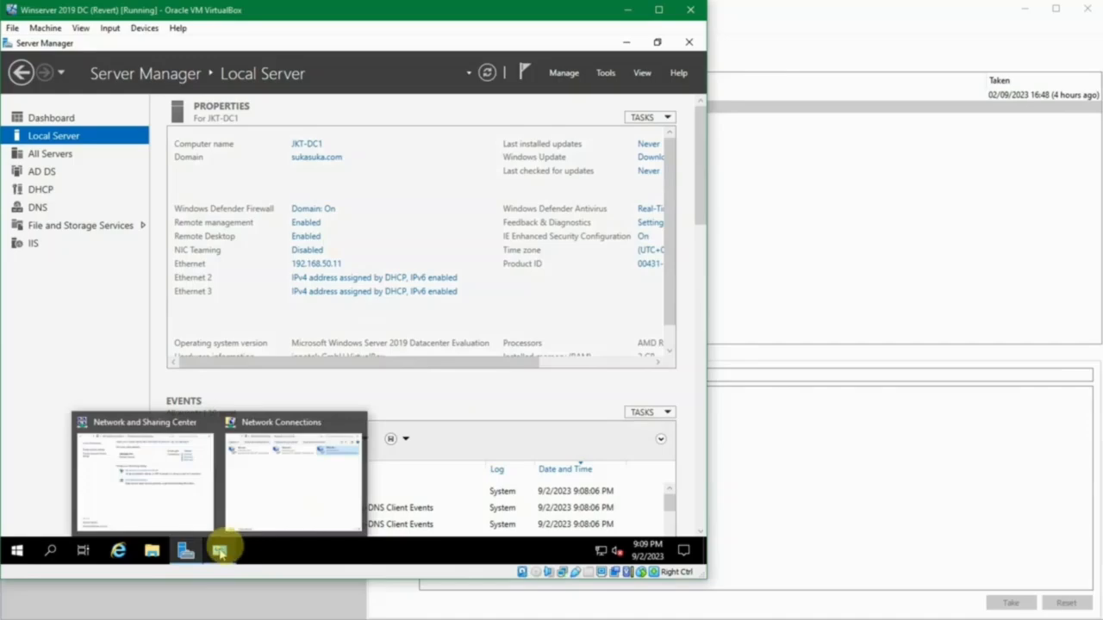
{"action": "left_click", "coordinate": [275, 488]}
{"action": "key", "text": "super+r"}
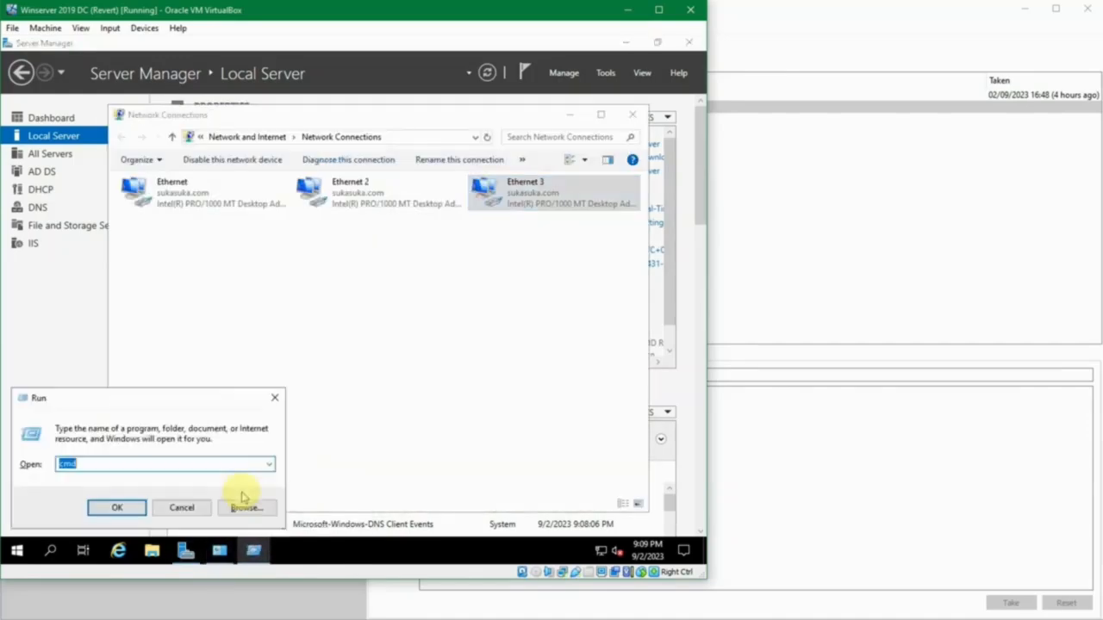
{"action": "type", "text": "notepad"}
{"action": "key", "text": "Return"}
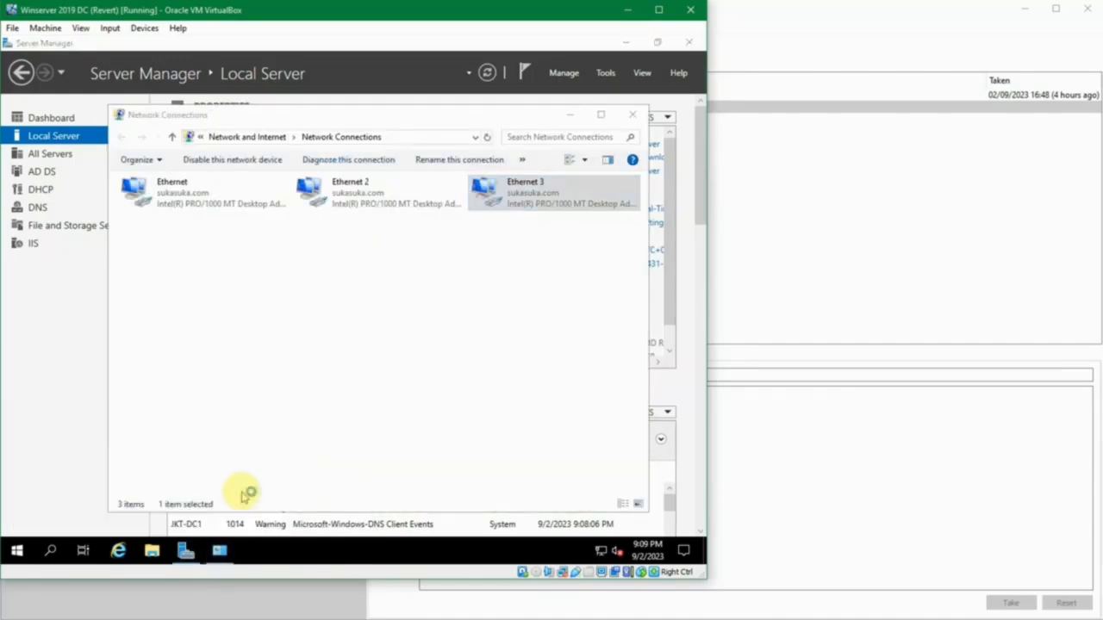
{"action": "left_click_drag", "start_coordinate": [263, 93], "coordinate": [259, 175]}
{"action": "left_click", "coordinate": [615, 264]}
View the connection details of Ethernet 2 and select its IPv4 address entry
{"action": "left_click", "coordinate": [409, 205]}
{"action": "double_click", "coordinate": [410, 204]}
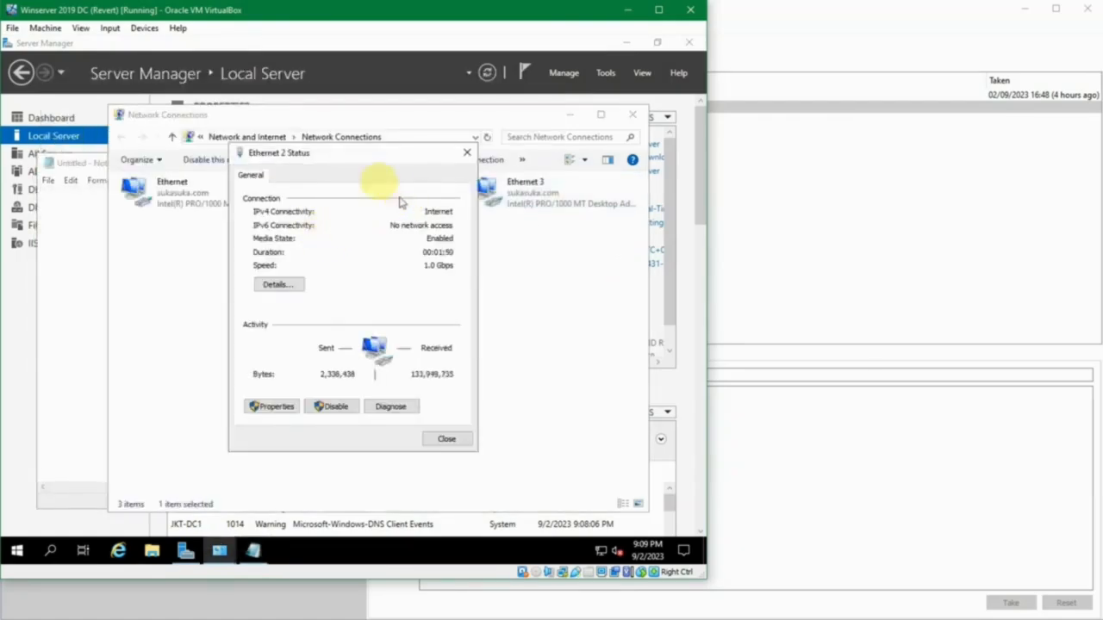
{"action": "left_click_drag", "start_coordinate": [366, 163], "coordinate": [373, 160]}
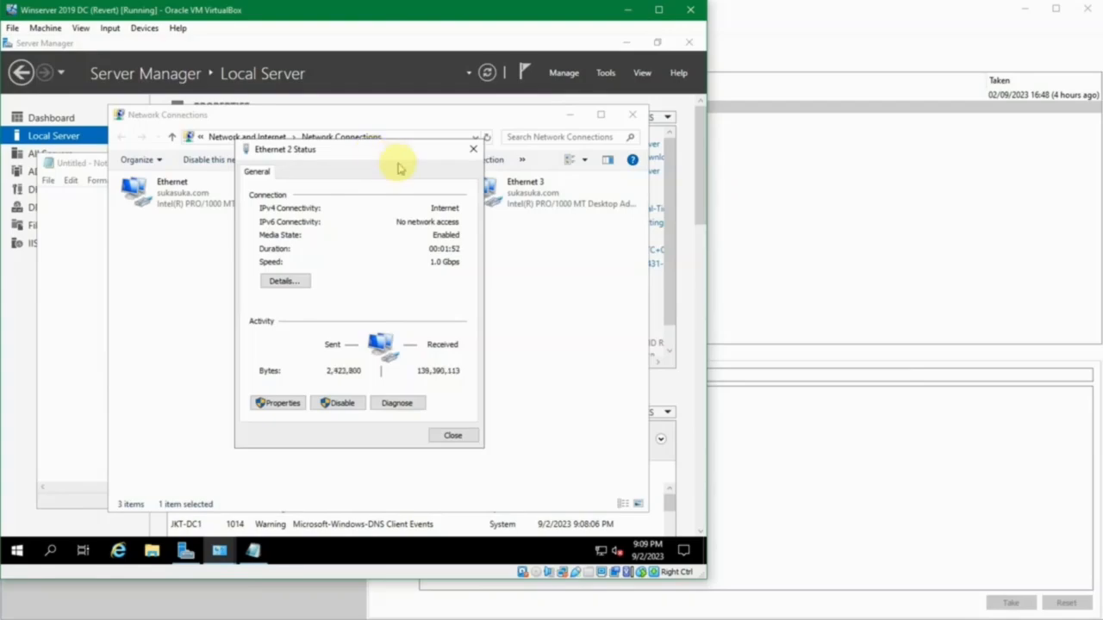
{"action": "left_click", "coordinate": [472, 148]}
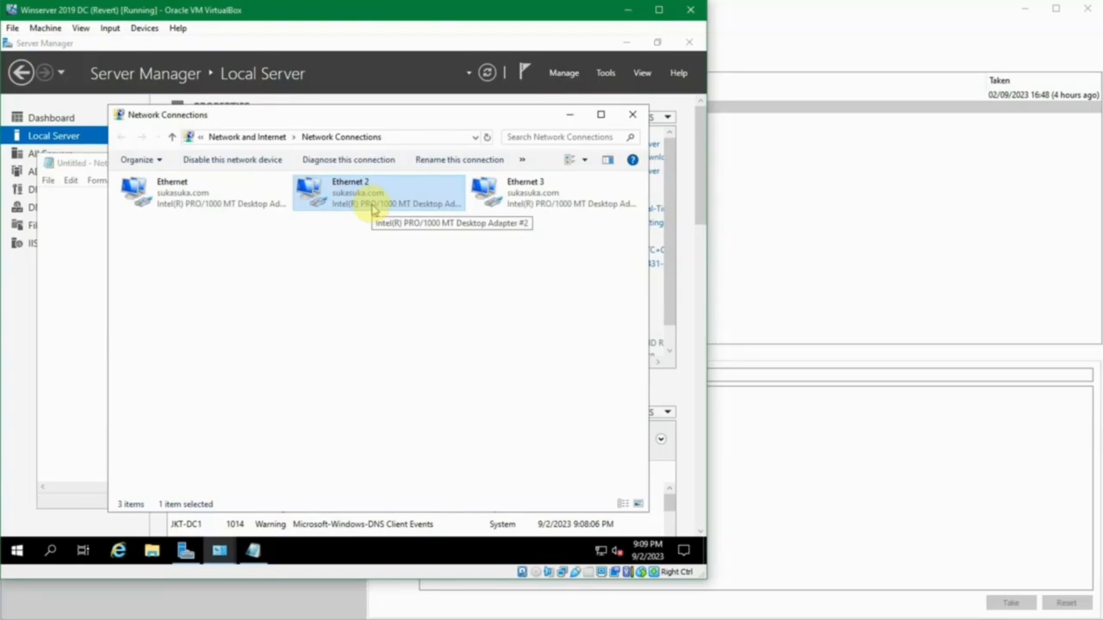
{"action": "double_click", "coordinate": [372, 207]}
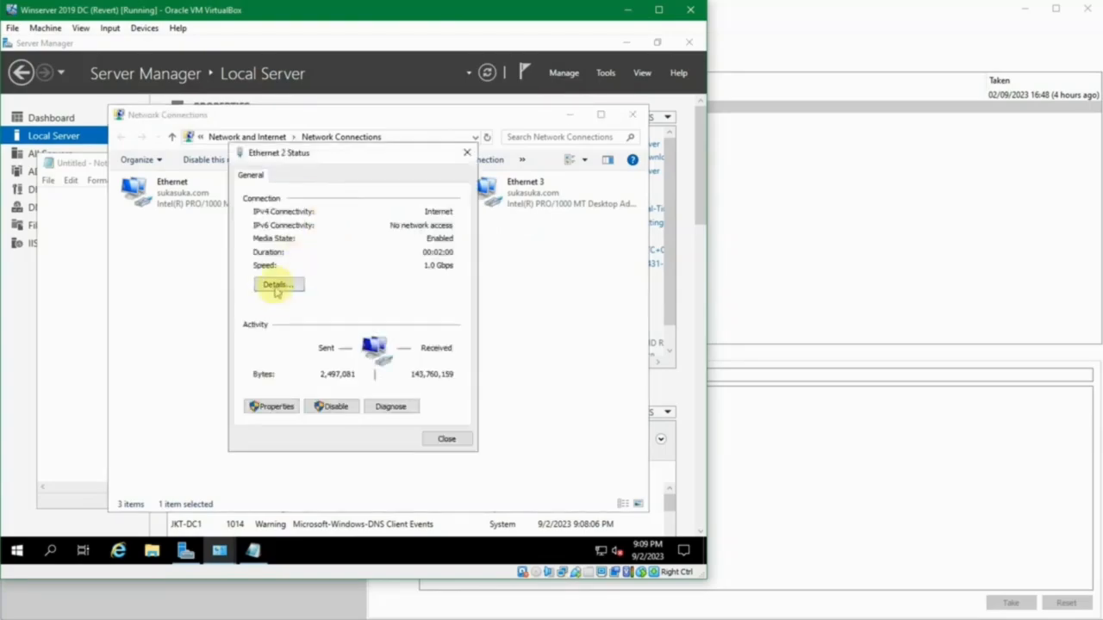
{"action": "left_click", "coordinate": [276, 287]}
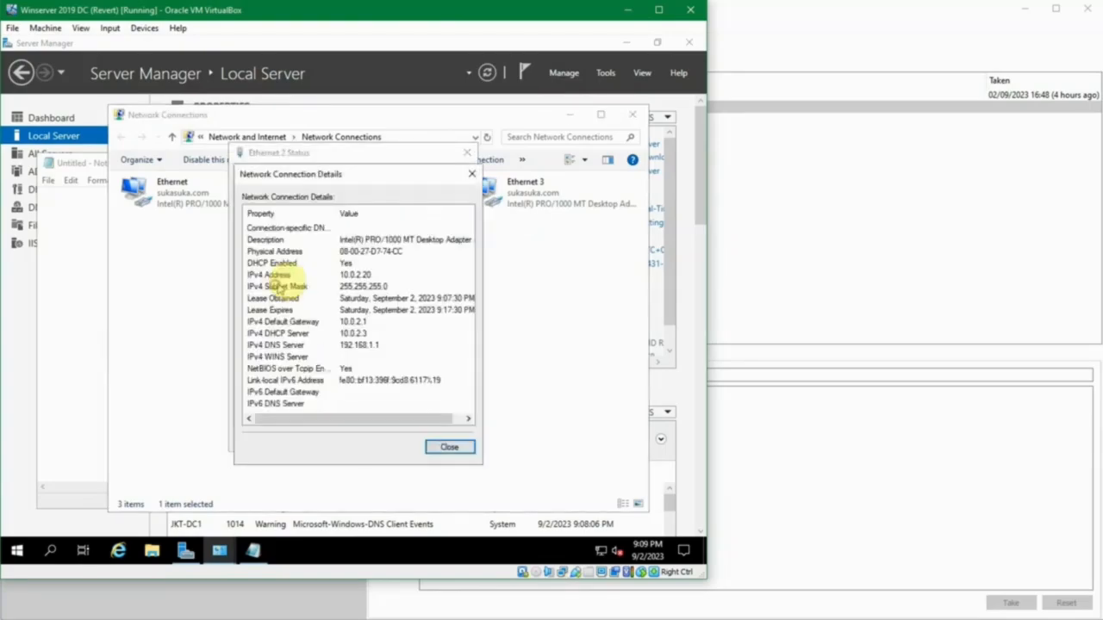
{"action": "left_click", "coordinate": [349, 274]}
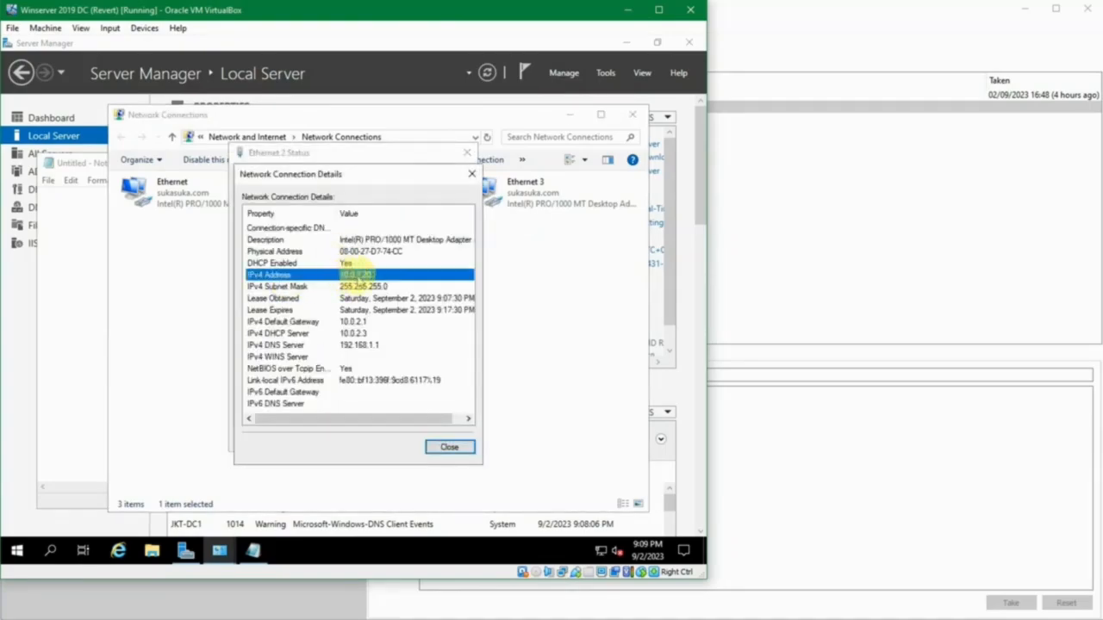
Note the ending of Ethernet 2's physical address in Notepad as "eth2 24-CC", and minimize the note
{"action": "left_click", "coordinate": [385, 253]}
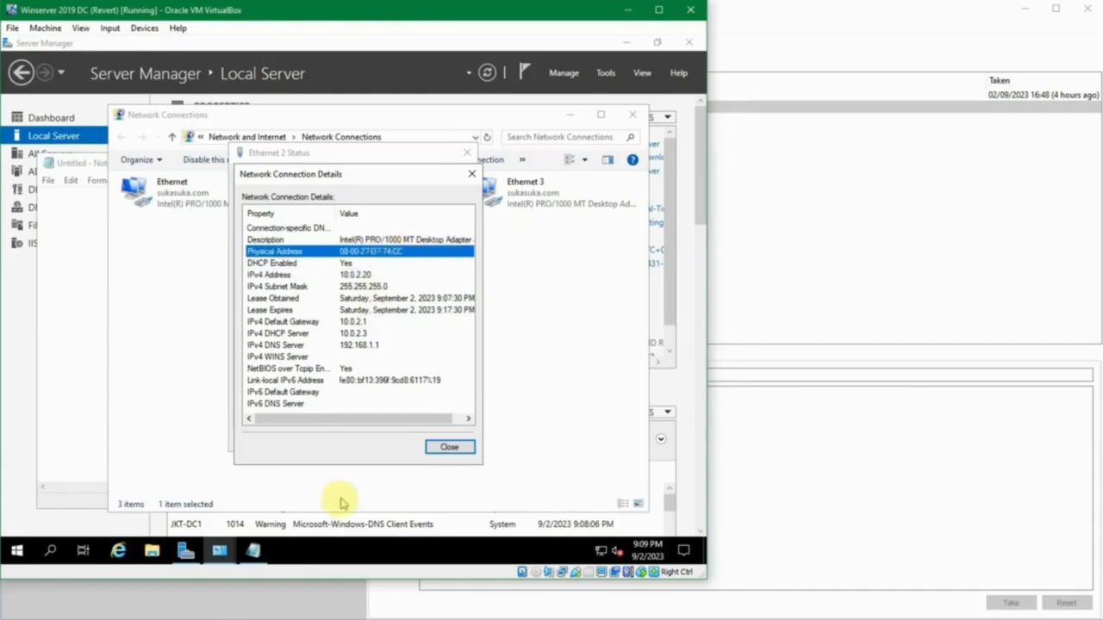
{"action": "left_click", "coordinate": [256, 551]}
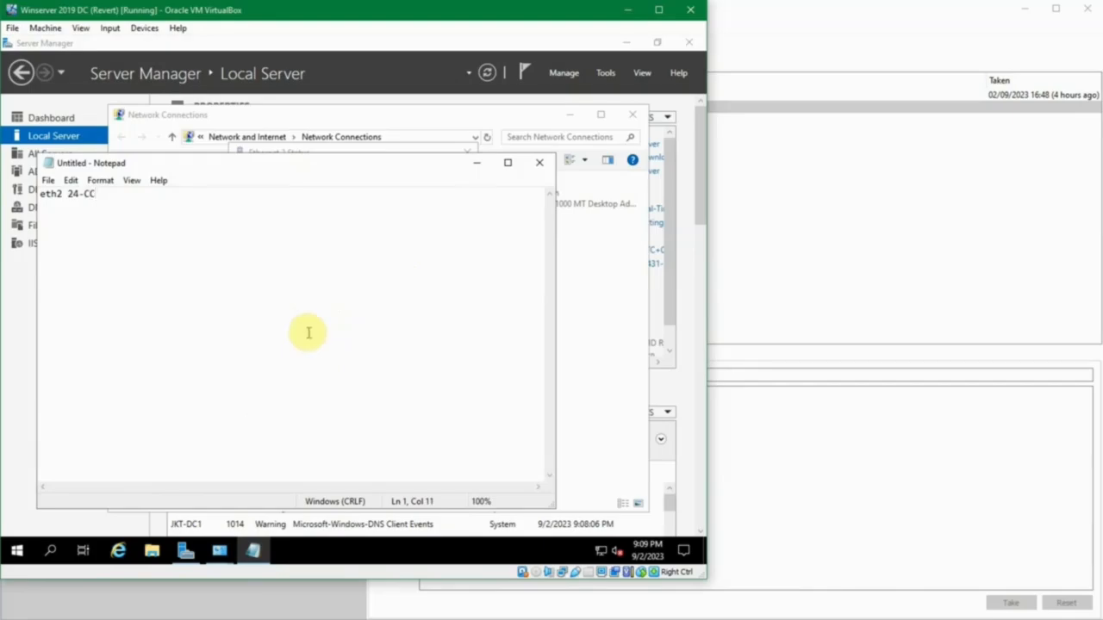
{"action": "left_click", "coordinate": [473, 163]}
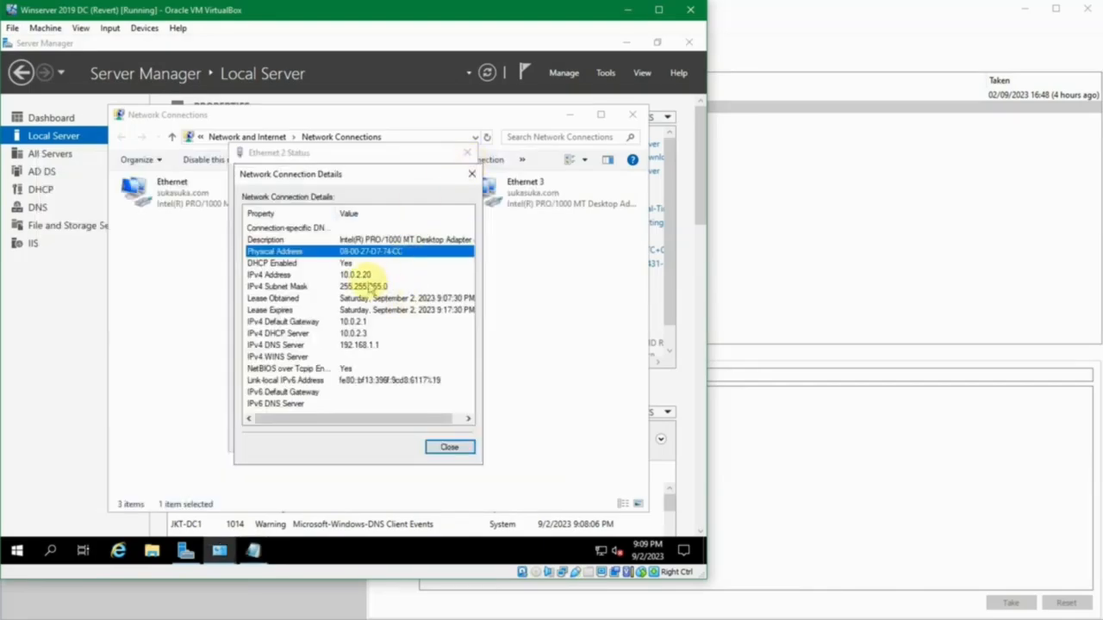
Close Ethernet 2's details and view Ethernet 3's connection details, selecting its IPv4 address entry
{"action": "left_click", "coordinate": [369, 286]}
{"action": "left_click", "coordinate": [367, 274]}
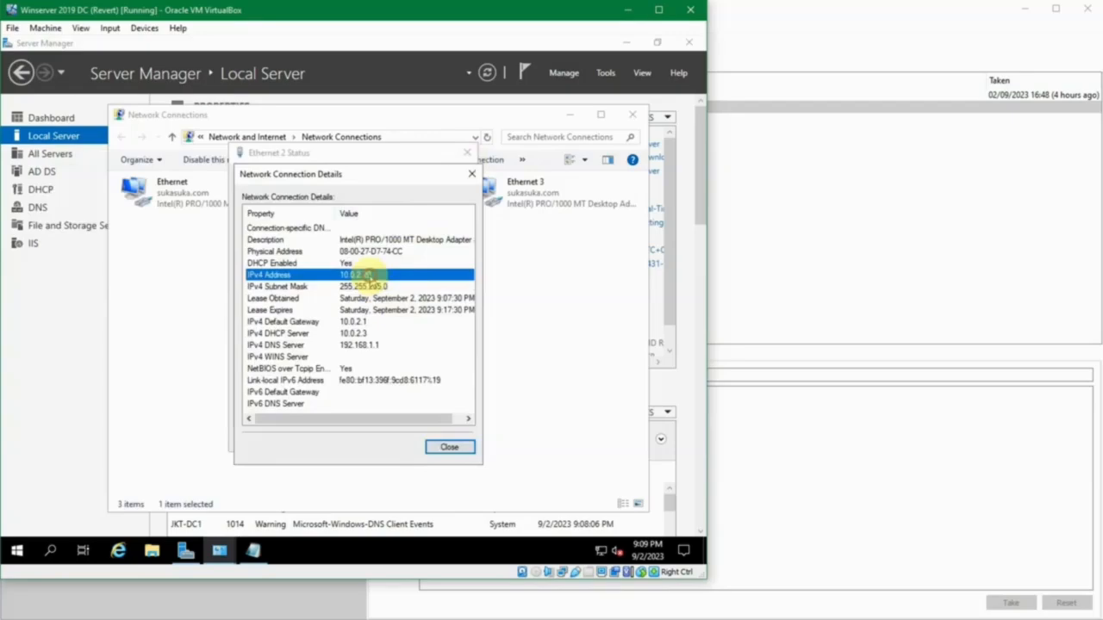
{"action": "left_click", "coordinate": [450, 448]}
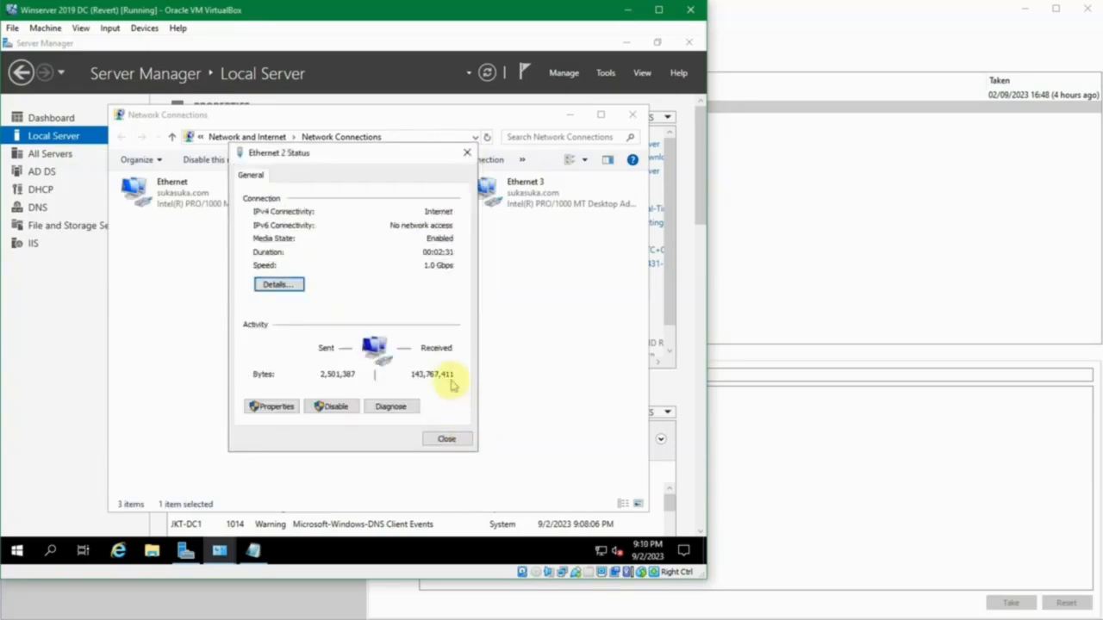
{"action": "left_click", "coordinate": [439, 440]}
{"action": "double_click", "coordinate": [515, 204]}
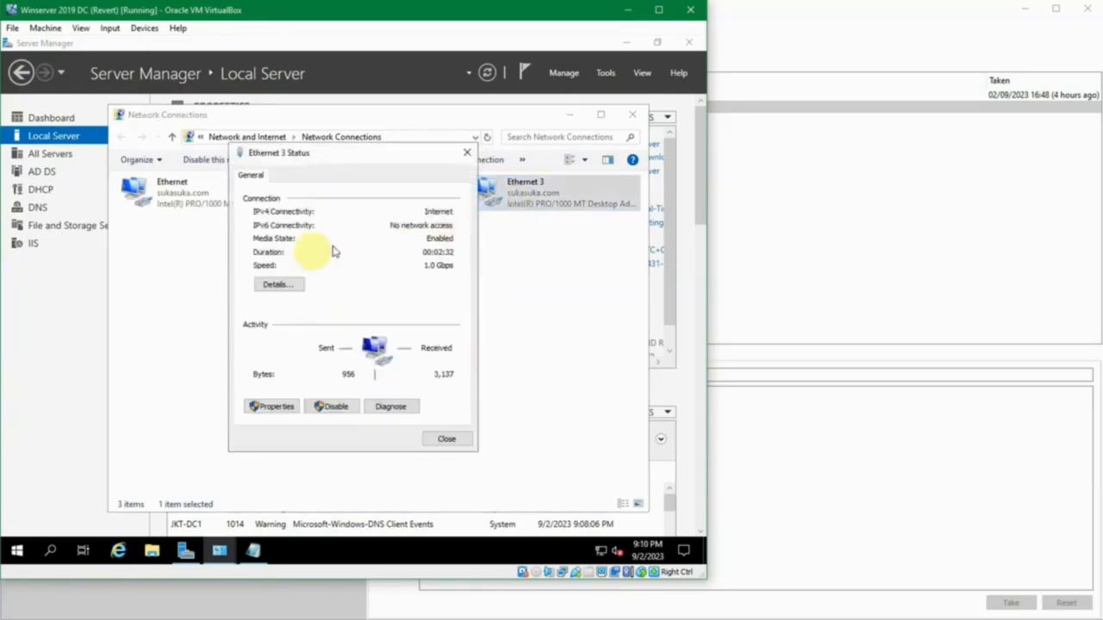
{"action": "left_click", "coordinate": [277, 285]}
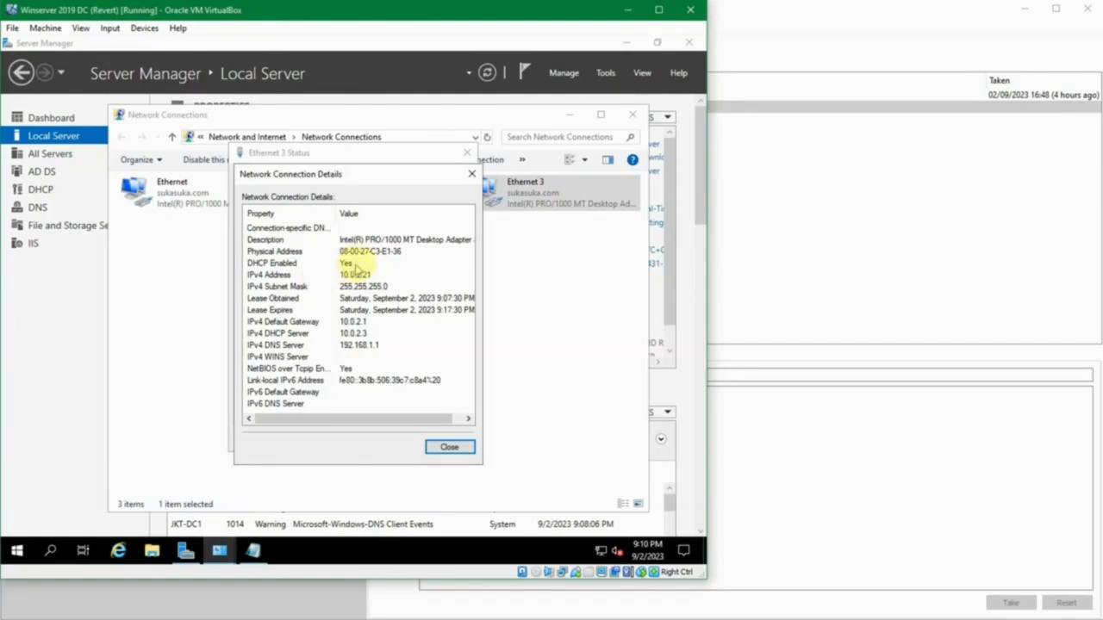
{"action": "left_click", "coordinate": [363, 276]}
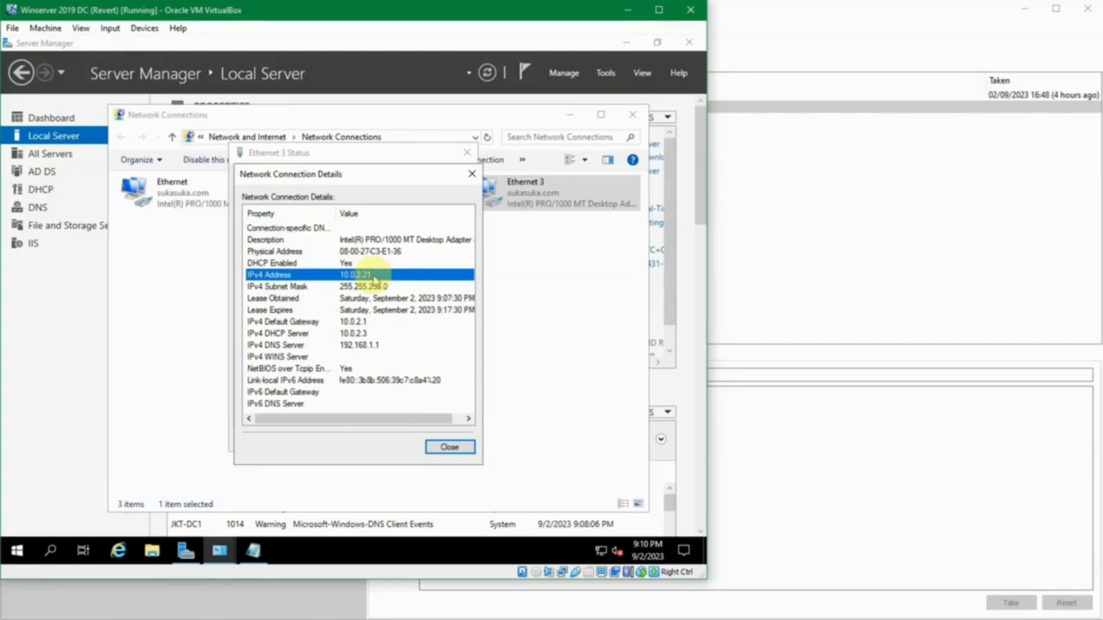
Add a second line "eth3 E1-36" to the Notepad note for Ethernet 3's physical address, and minimize the note
{"action": "left_click", "coordinate": [398, 251]}
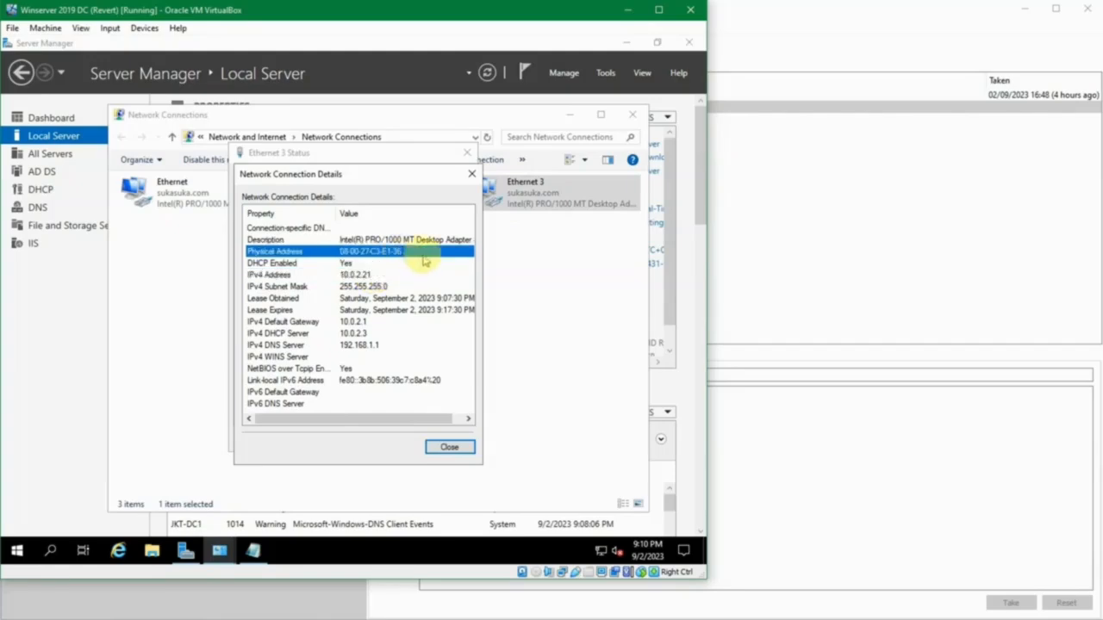
{"action": "left_click", "coordinate": [254, 551]}
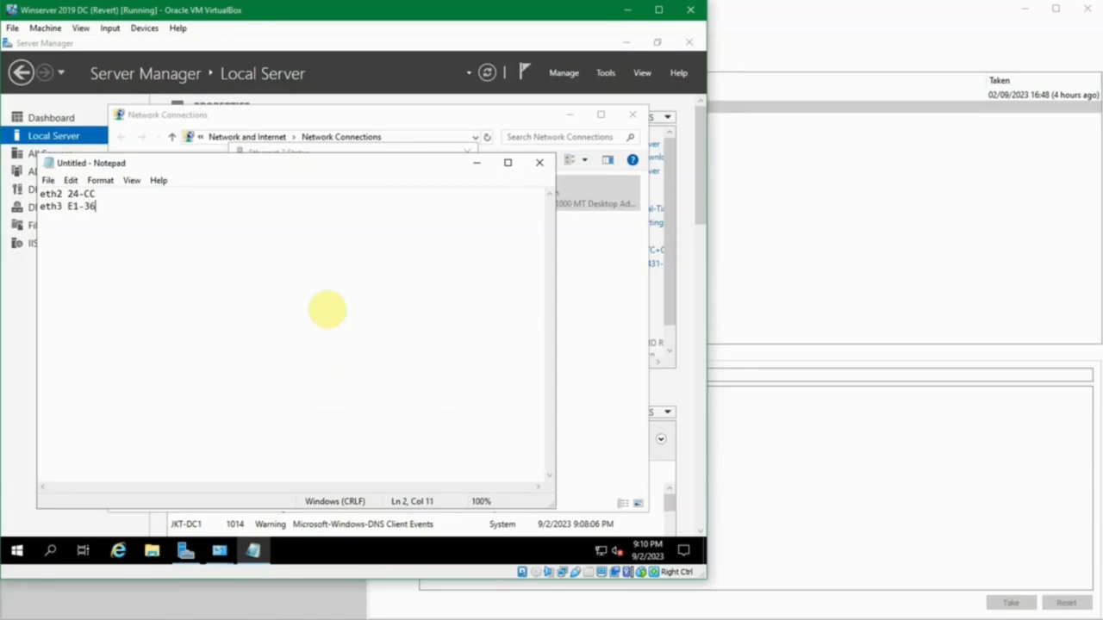
{"action": "left_click", "coordinate": [475, 162]}
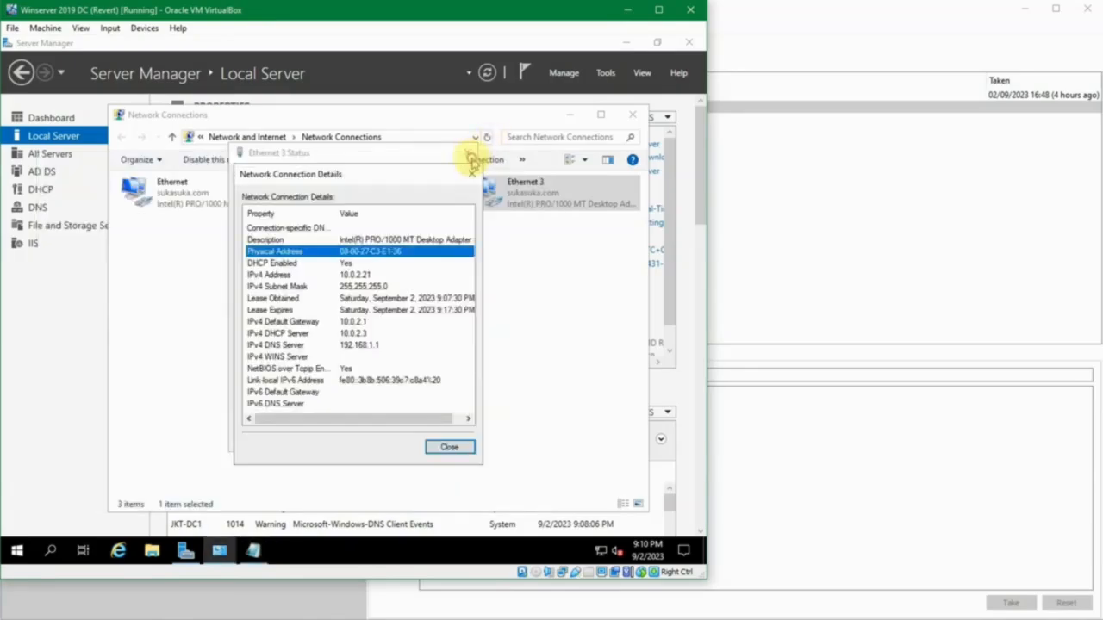
Close the Ethernet 3 dialogs and the Network Connections window, returning to the Local Server properties
{"action": "left_click", "coordinate": [471, 168]}
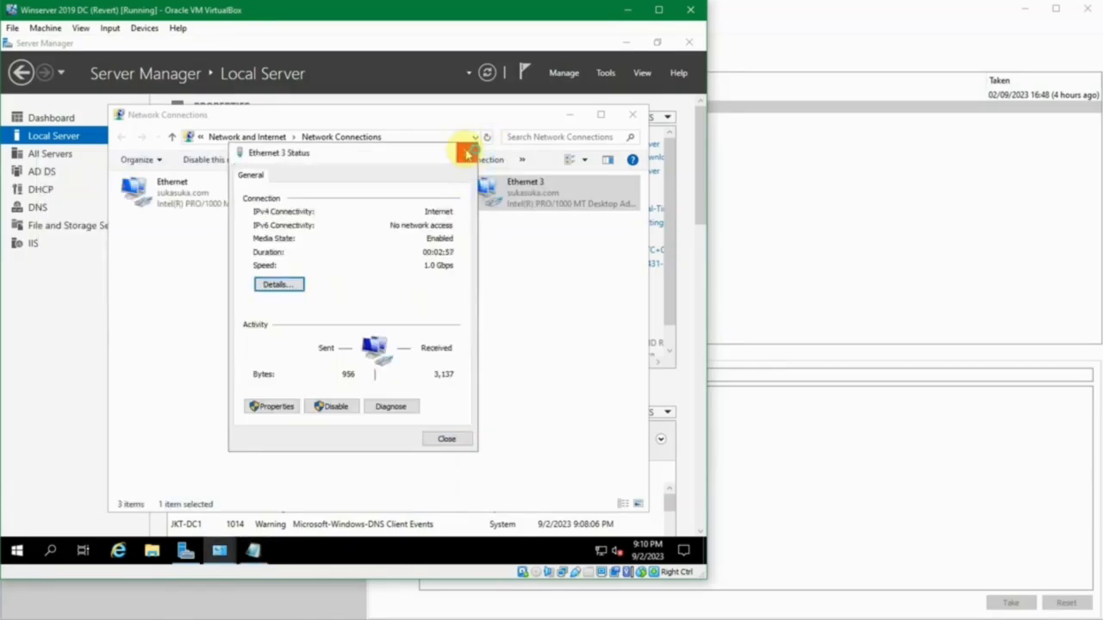
{"action": "left_click", "coordinate": [466, 153]}
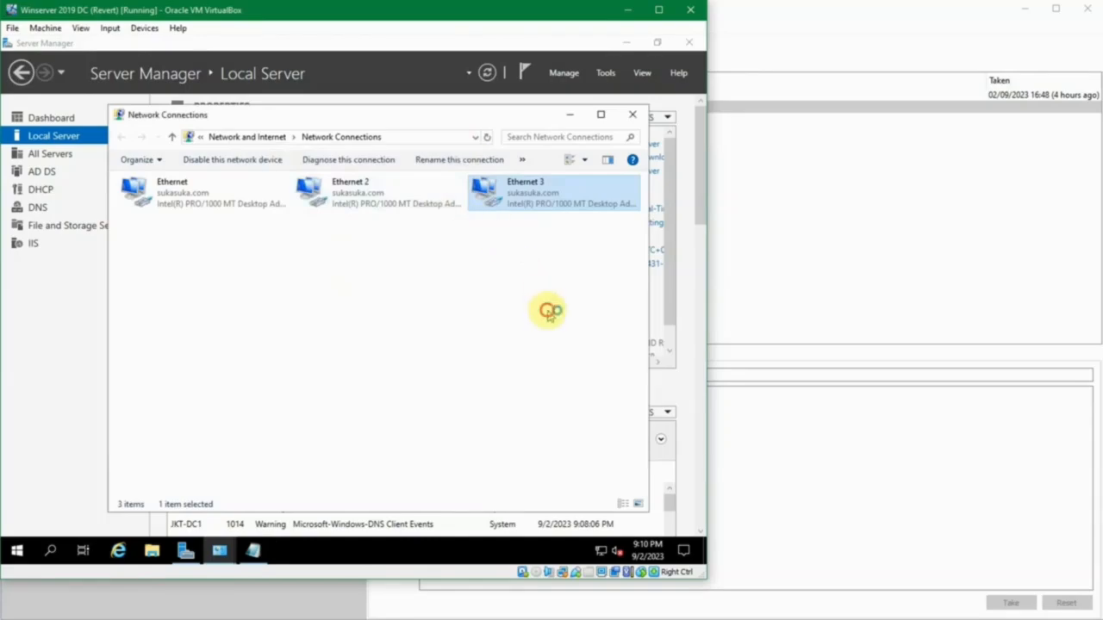
{"action": "left_click_drag", "start_coordinate": [550, 312], "coordinate": [310, 186]}
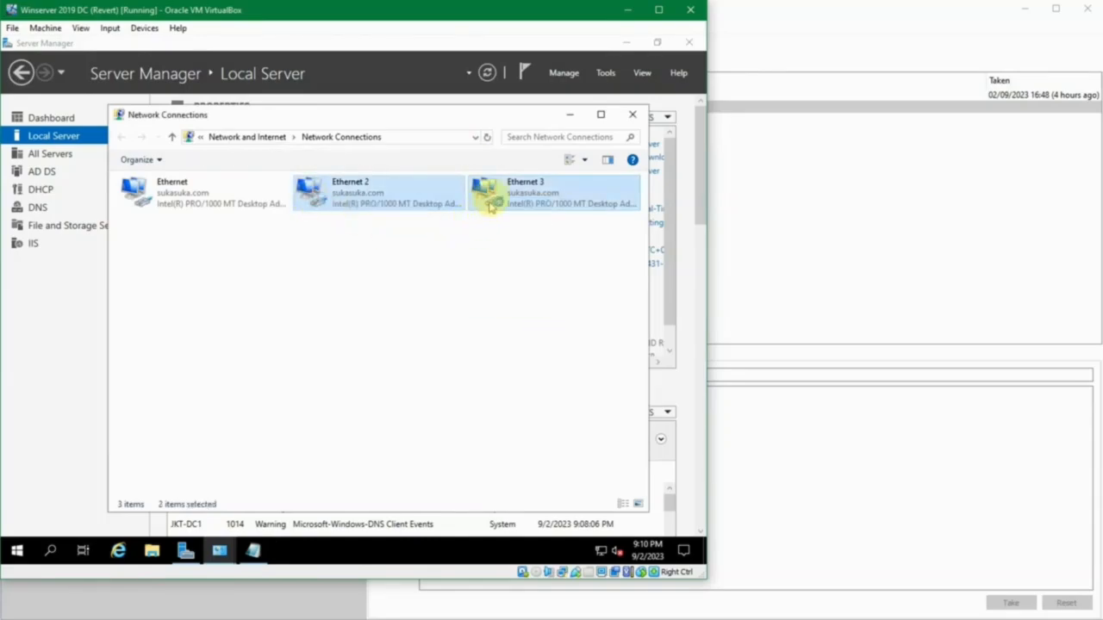
{"action": "left_click", "coordinate": [512, 266]}
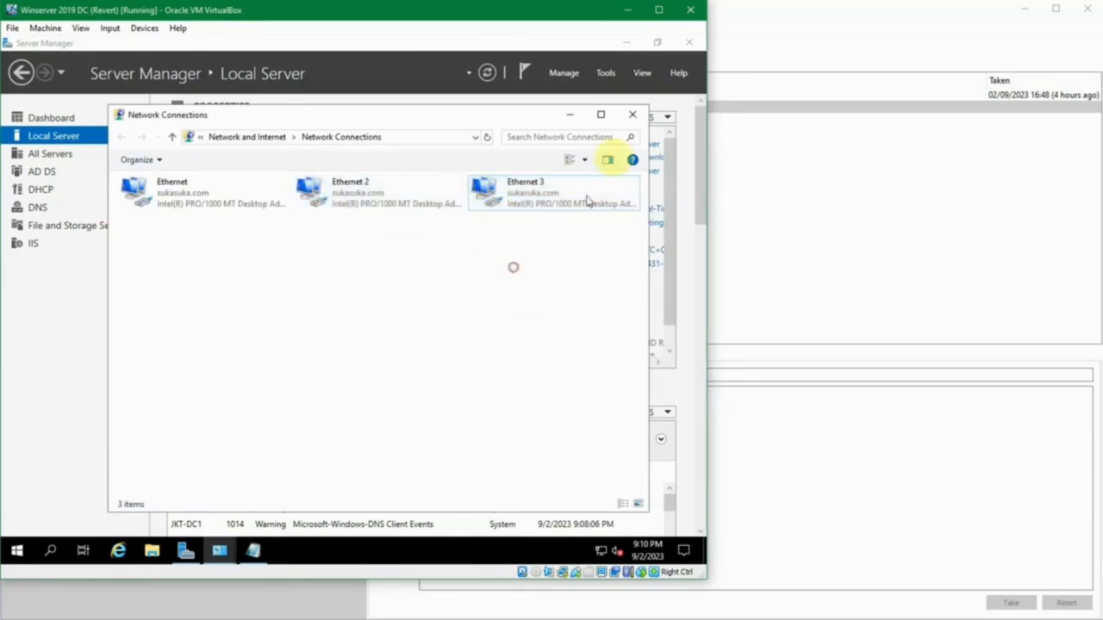
{"action": "left_click", "coordinate": [632, 114]}
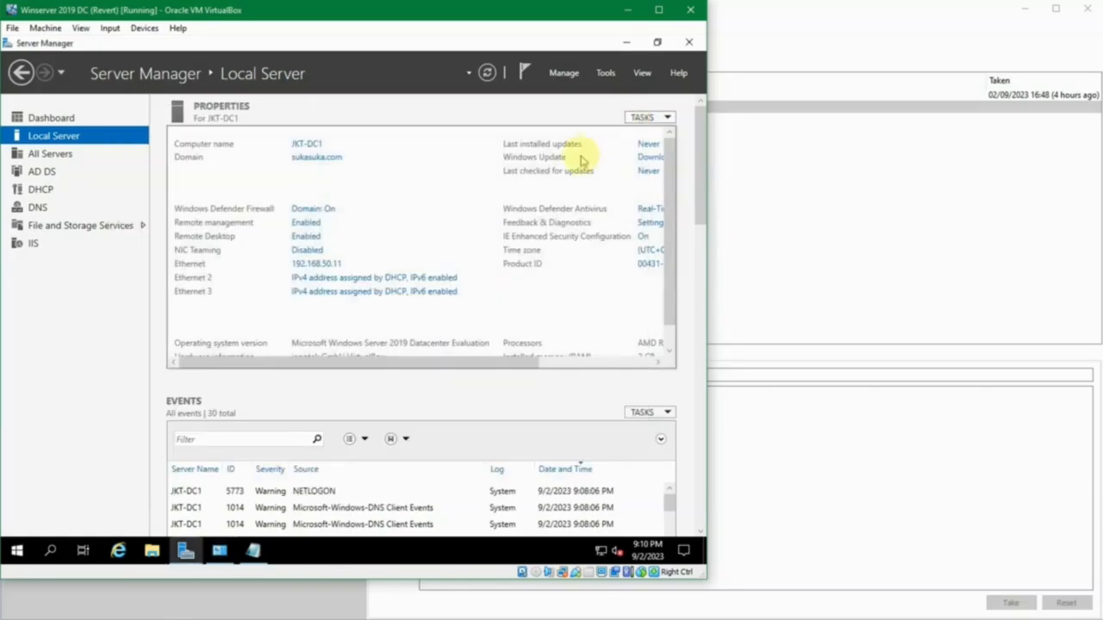
{"action": "left_click", "coordinate": [224, 554]}
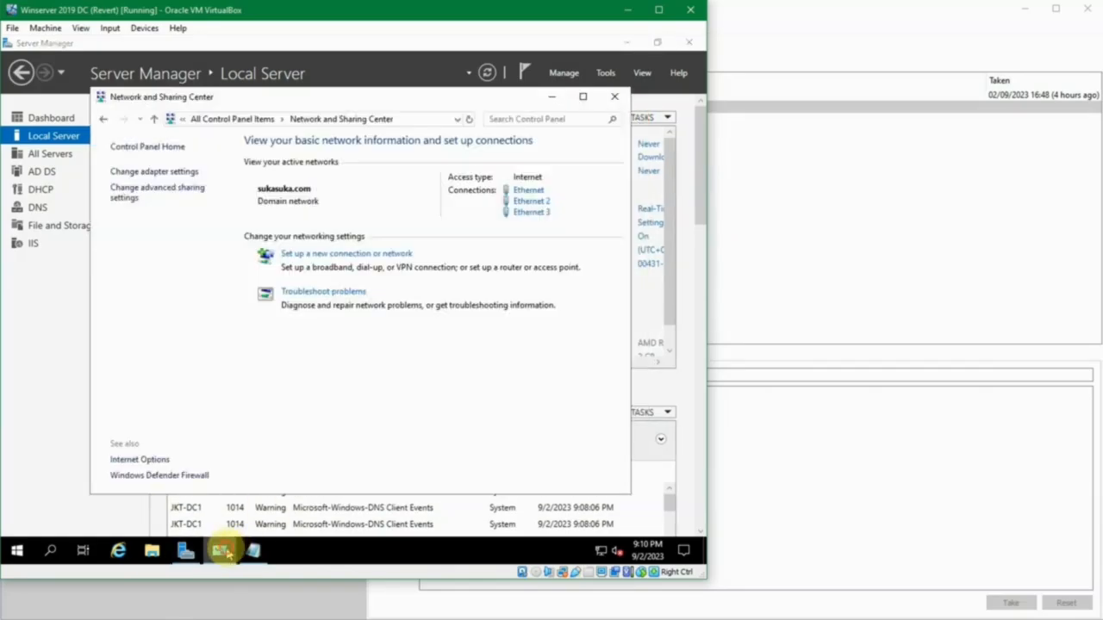
{"action": "left_click", "coordinate": [222, 552]}
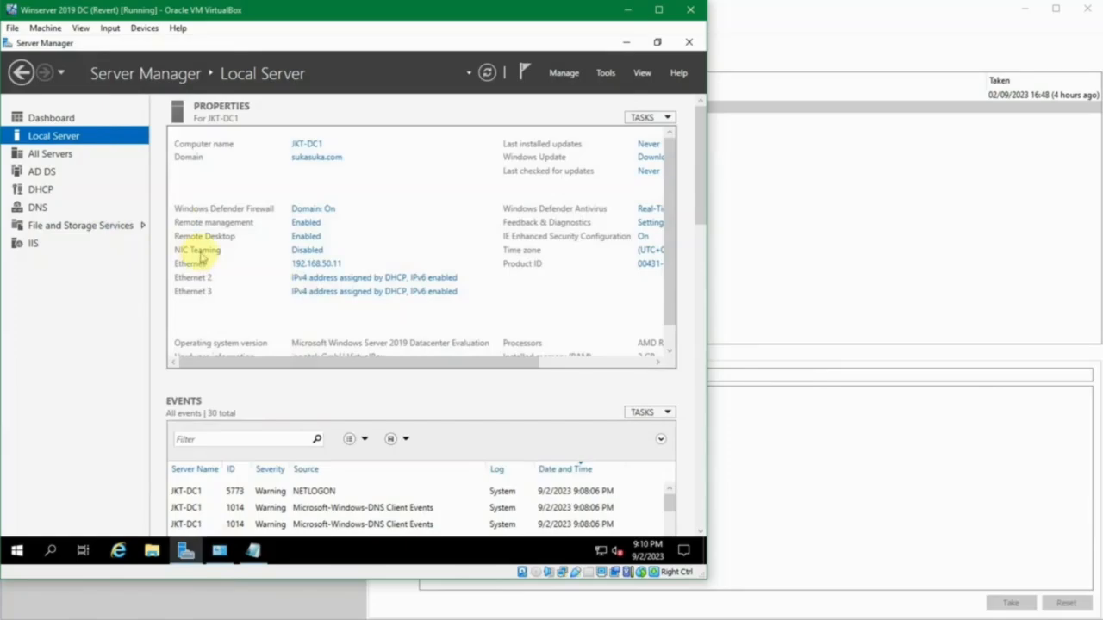
Open NIC Teaming for the local server in a maximized window and start a new team named Team 1
{"action": "left_click", "coordinate": [309, 249]}
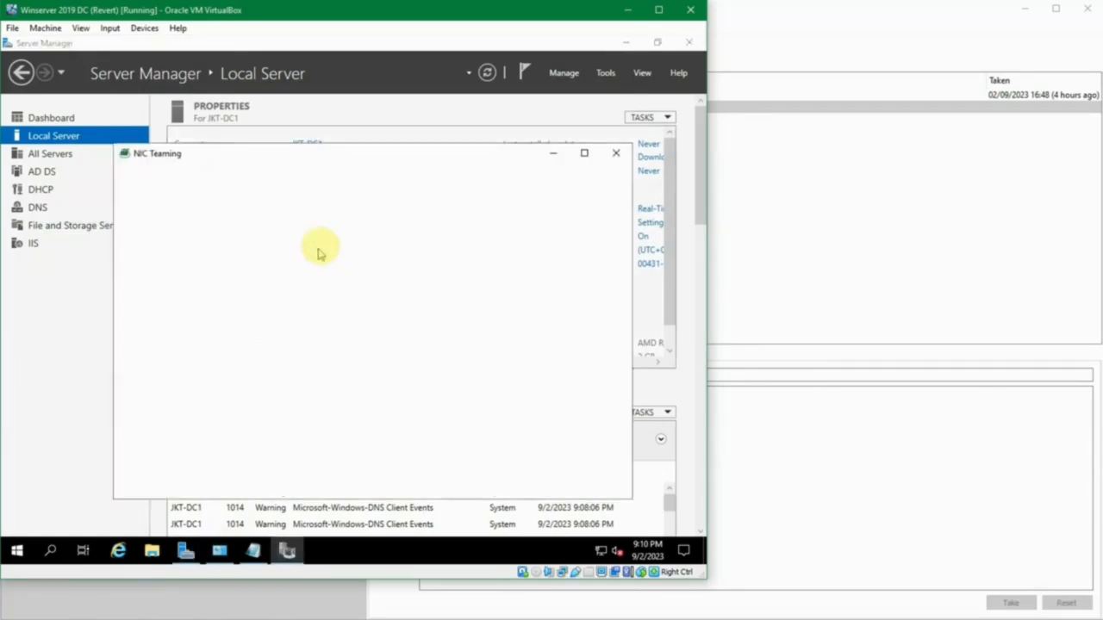
{"action": "left_click", "coordinate": [579, 152]}
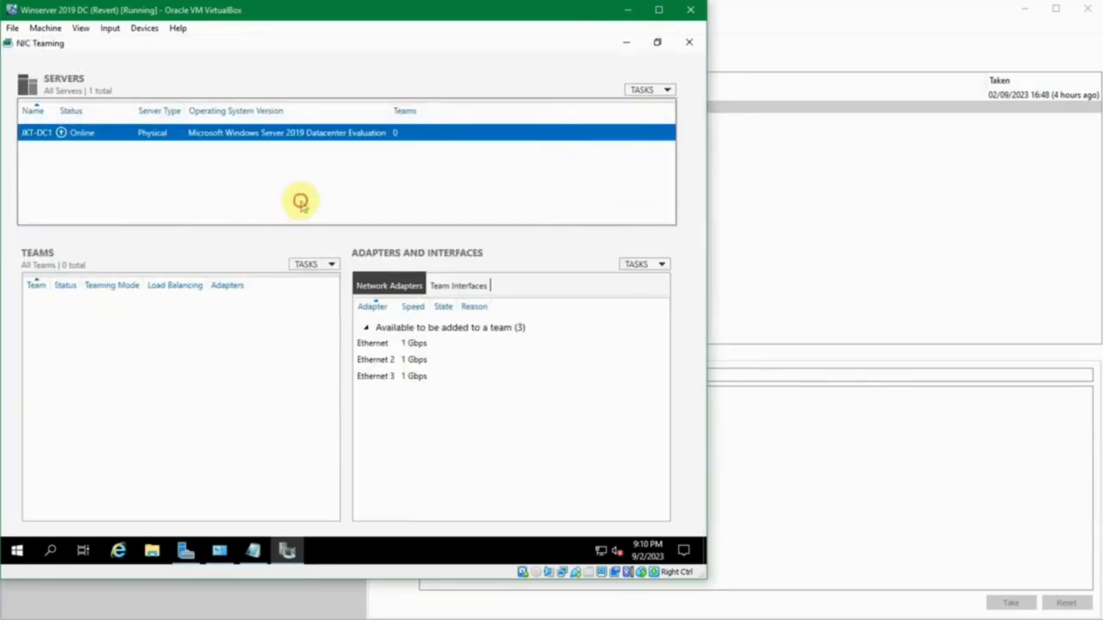
{"action": "left_click", "coordinate": [330, 264]}
{"action": "left_click", "coordinate": [329, 280]}
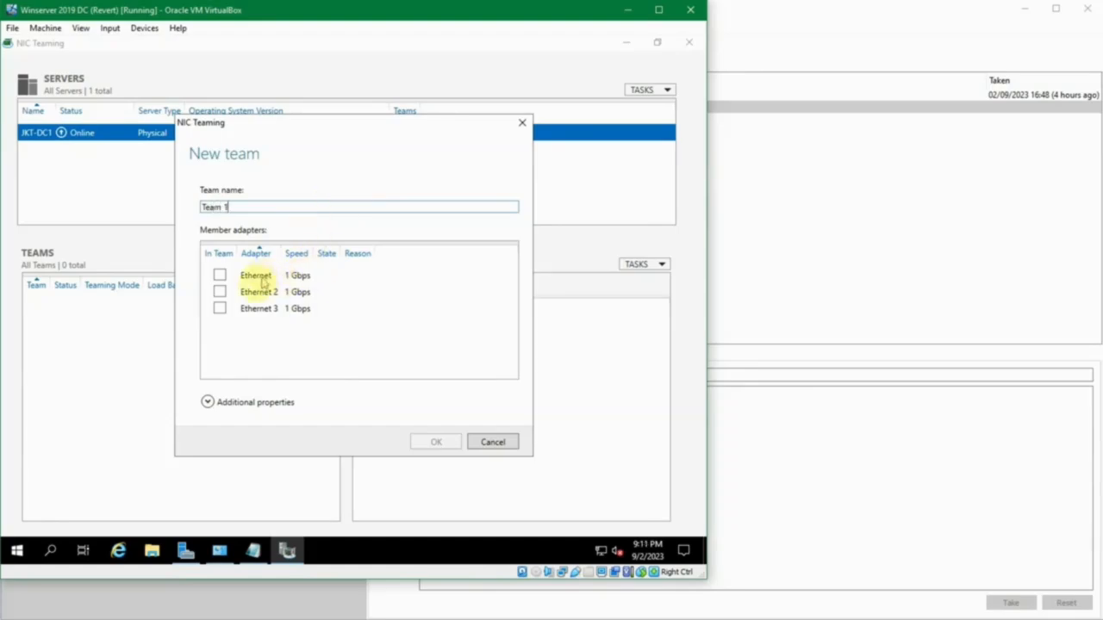
Include Ethernet 2 and Ethernet 3 as member adapters of the new team and expand its additional properties
{"action": "left_click", "coordinate": [219, 292]}
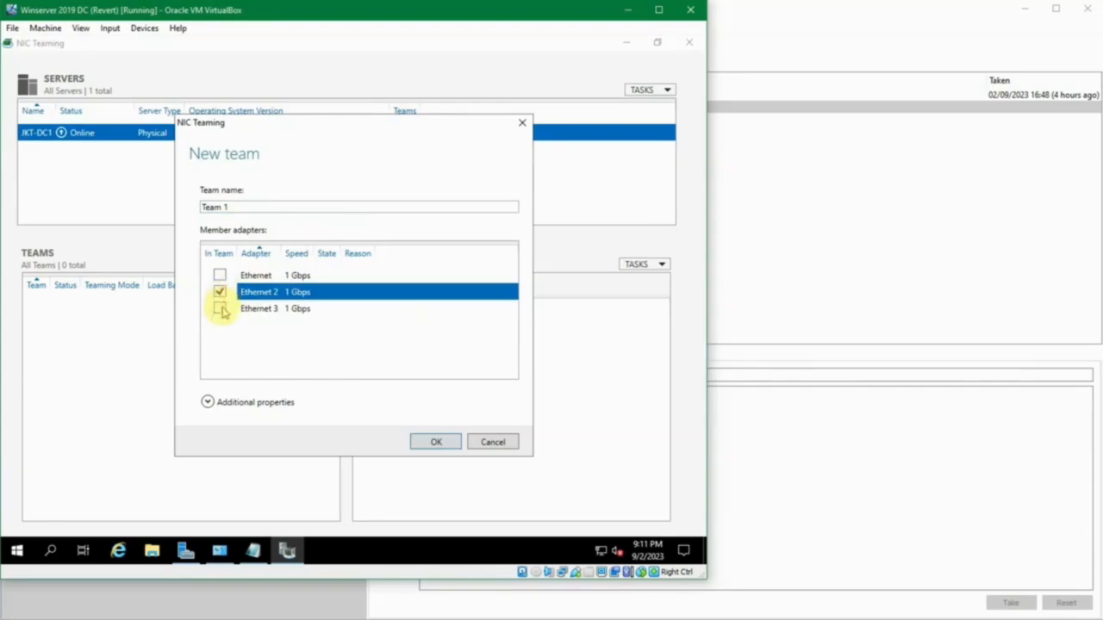
{"action": "left_click", "coordinate": [220, 309]}
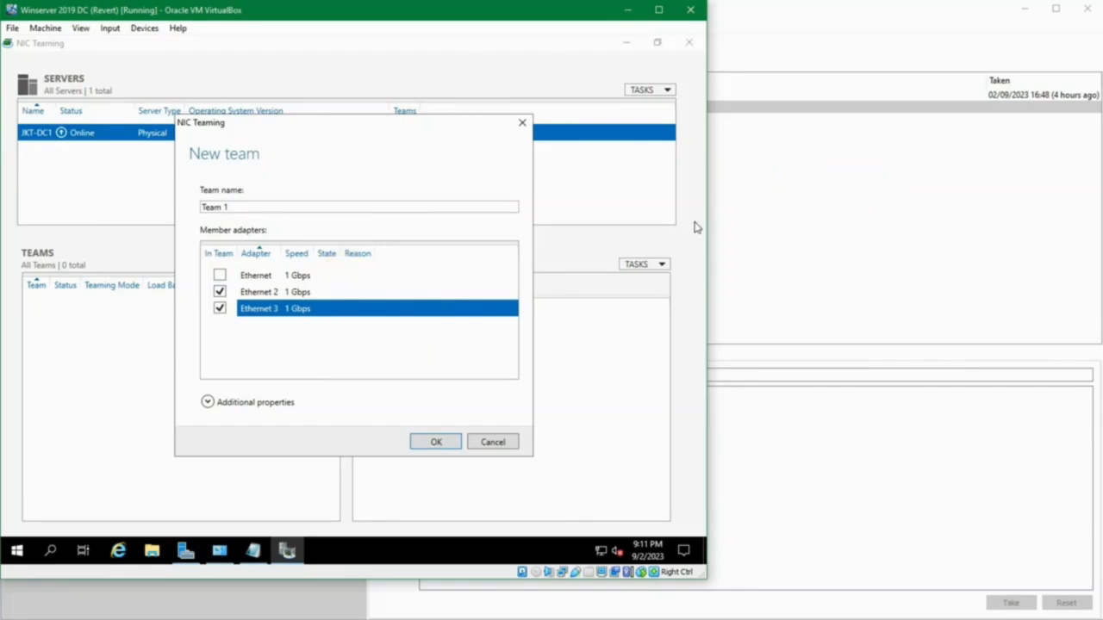
{"action": "left_click", "coordinate": [270, 293]}
{"action": "left_click", "coordinate": [270, 309]}
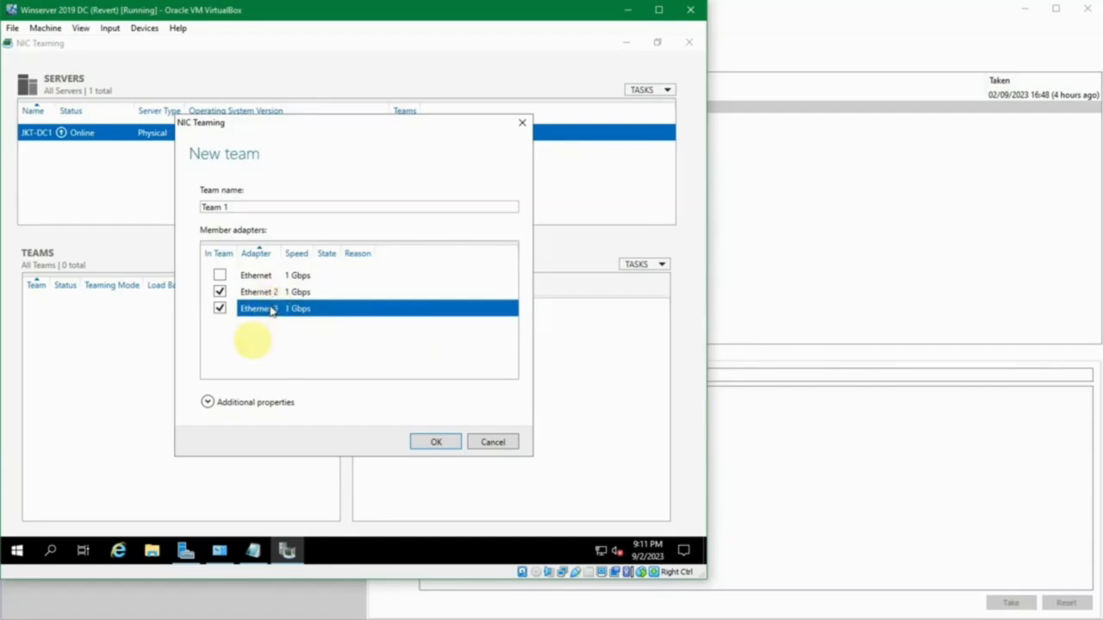
{"action": "left_click_drag", "start_coordinate": [298, 130], "coordinate": [312, 76]}
{"action": "left_click", "coordinate": [218, 353]}
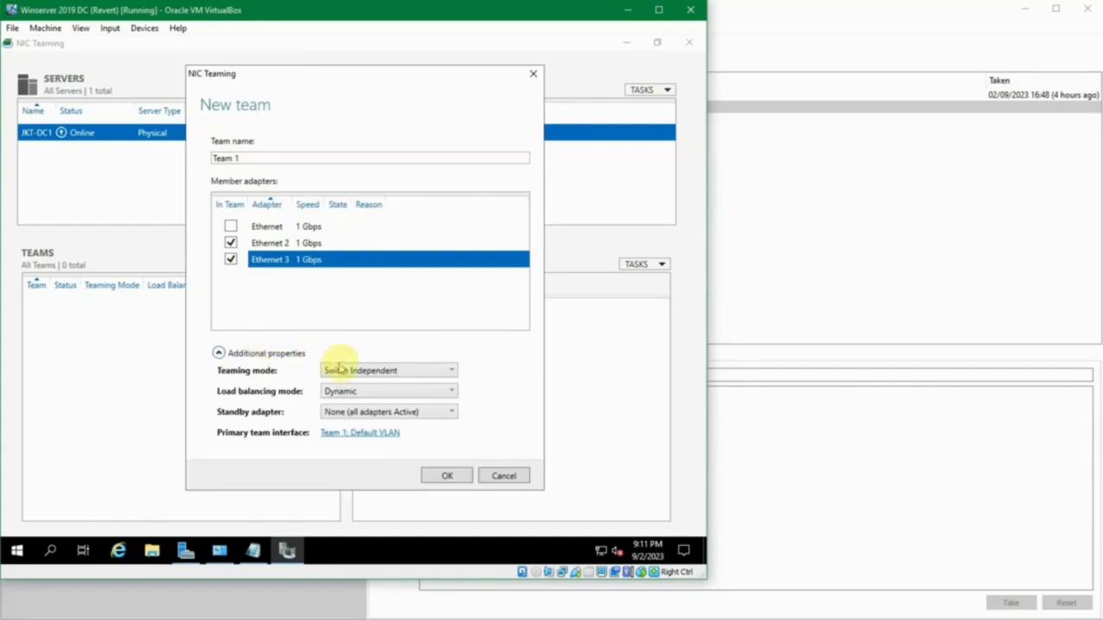
Try to create the team with LACP teaming mode and Dynamic load balancing
{"action": "left_click", "coordinate": [399, 373]}
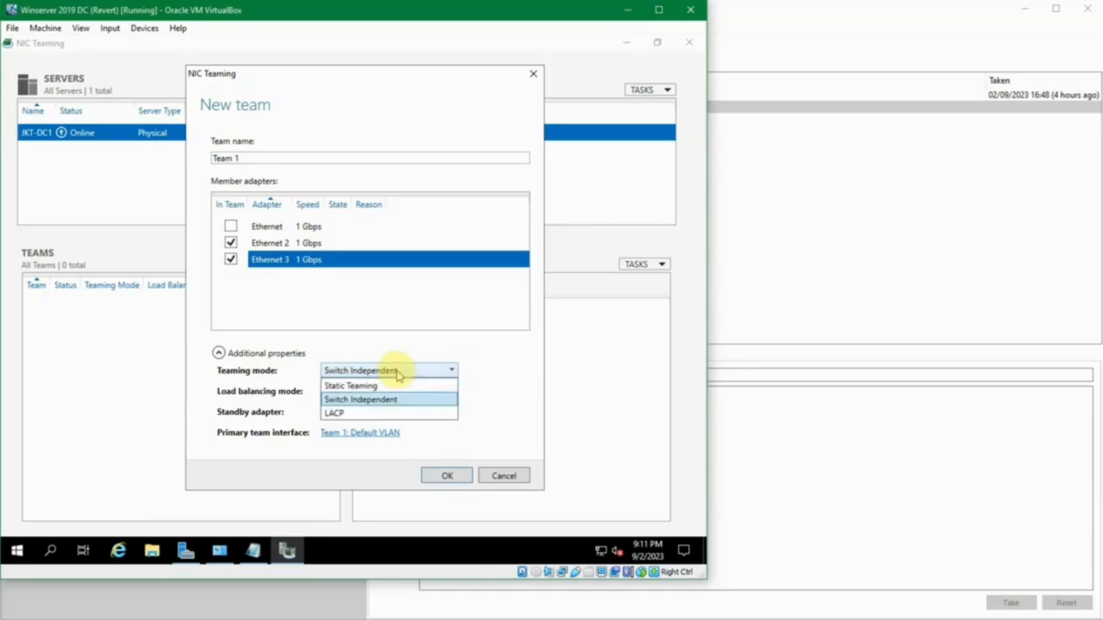
{"action": "left_click", "coordinate": [386, 415]}
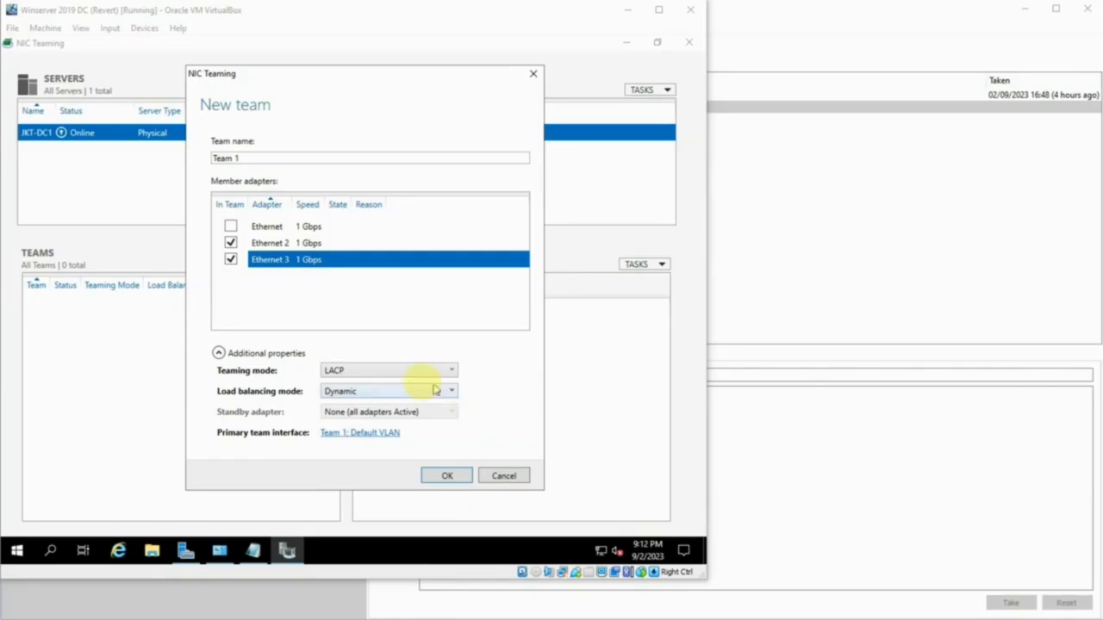
{"action": "left_click", "coordinate": [408, 392]}
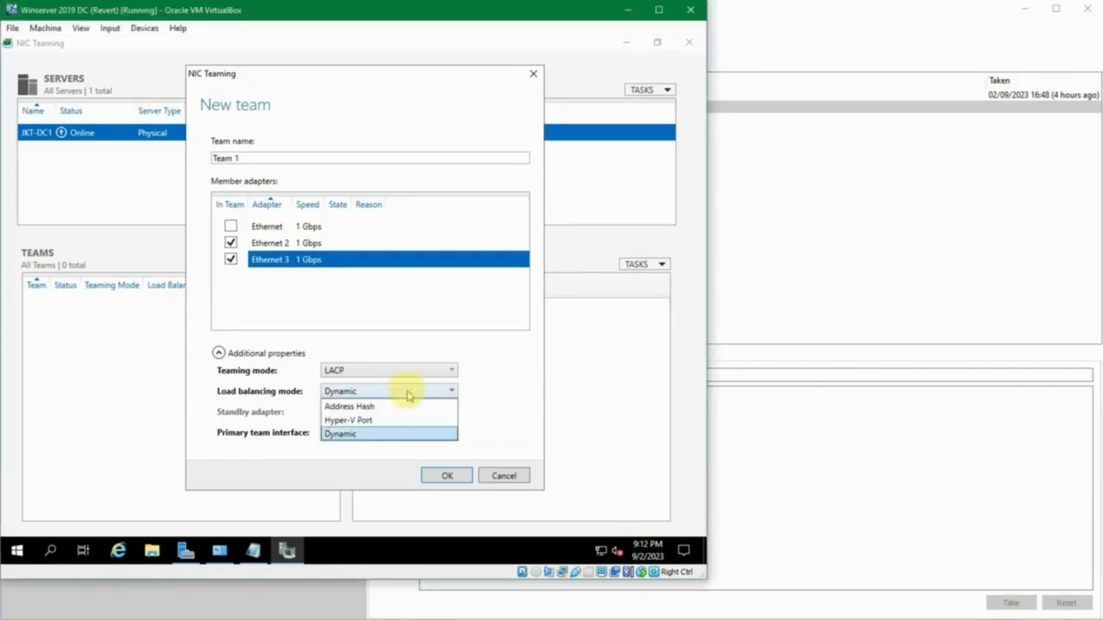
{"action": "left_click", "coordinate": [387, 433]}
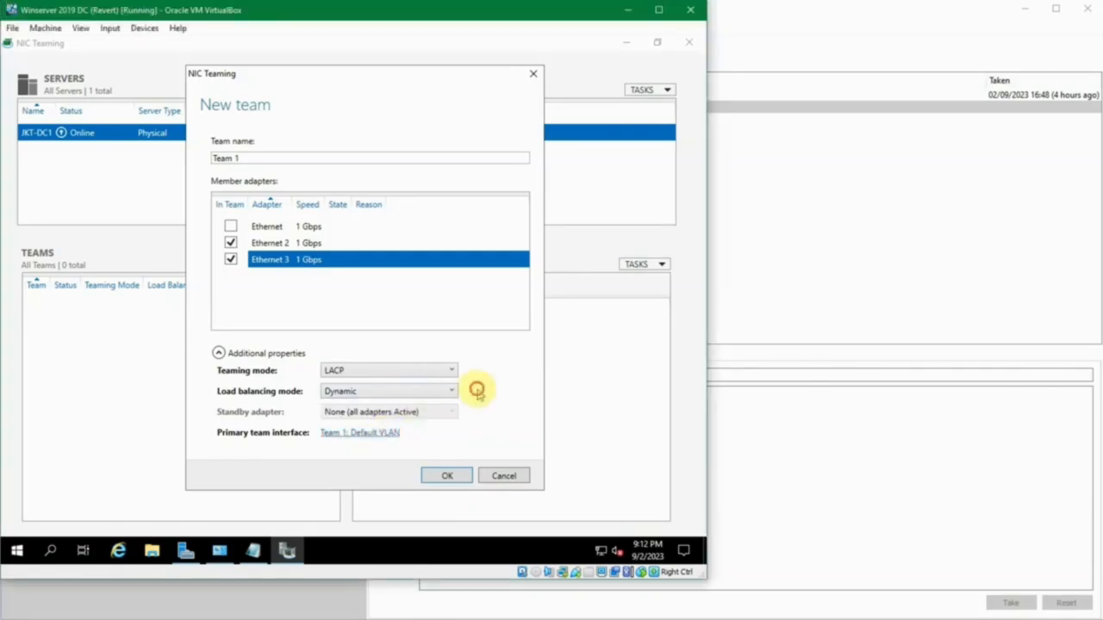
{"action": "left_click", "coordinate": [430, 476]}
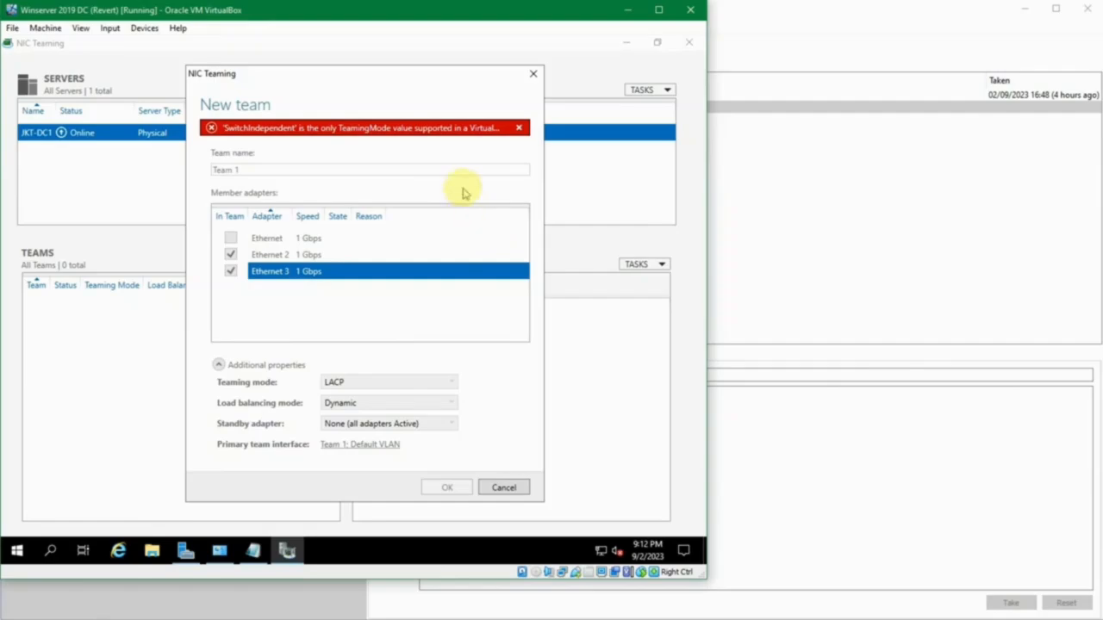
{"action": "left_click", "coordinate": [520, 127]}
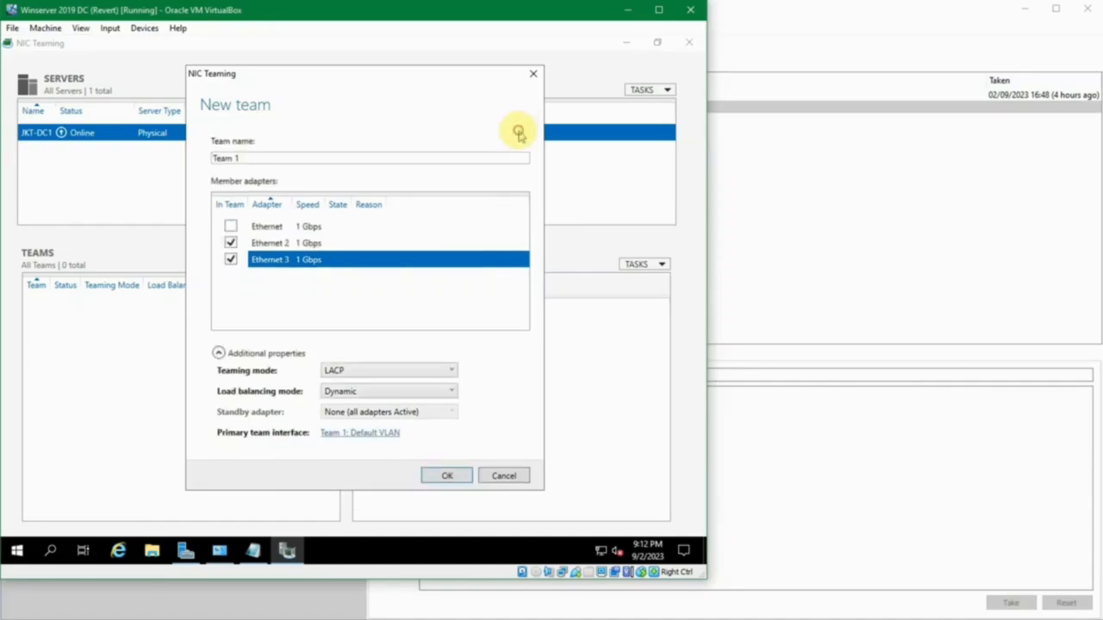
Set the new team's teaming mode to Switch Independent and its load balancing mode to Address Hash
{"action": "left_click", "coordinate": [435, 366]}
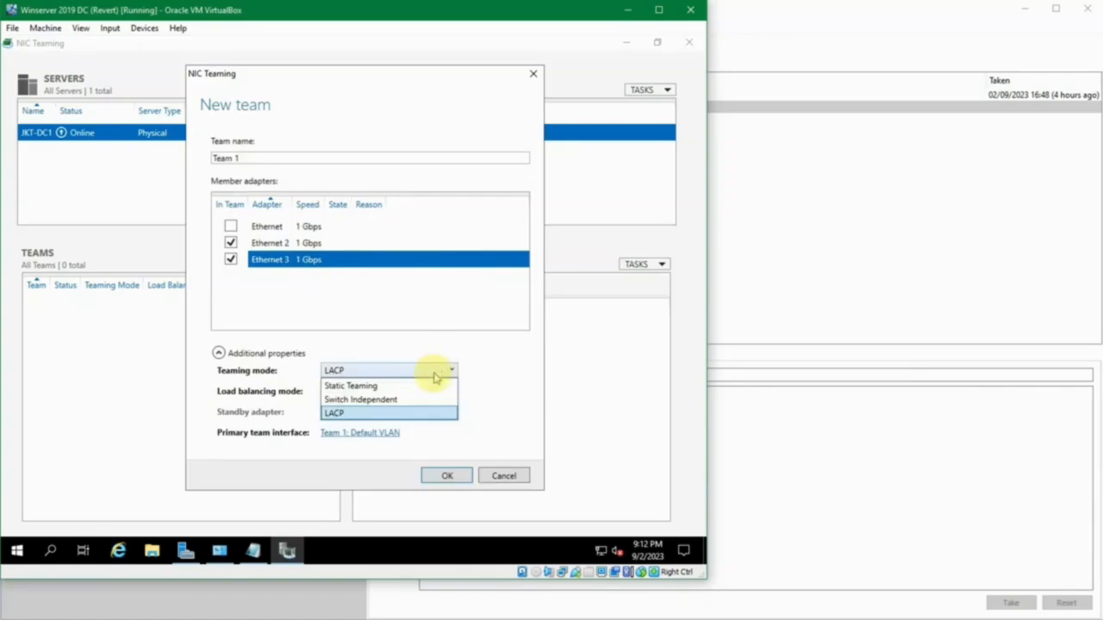
{"action": "left_click", "coordinate": [428, 398]}
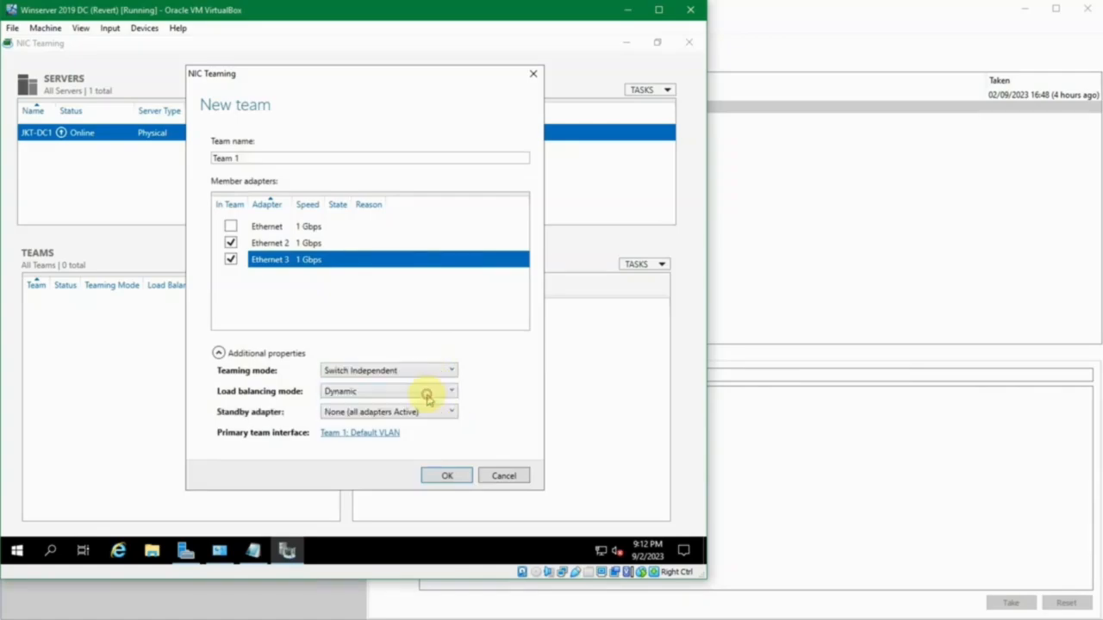
{"action": "left_click", "coordinate": [431, 393]}
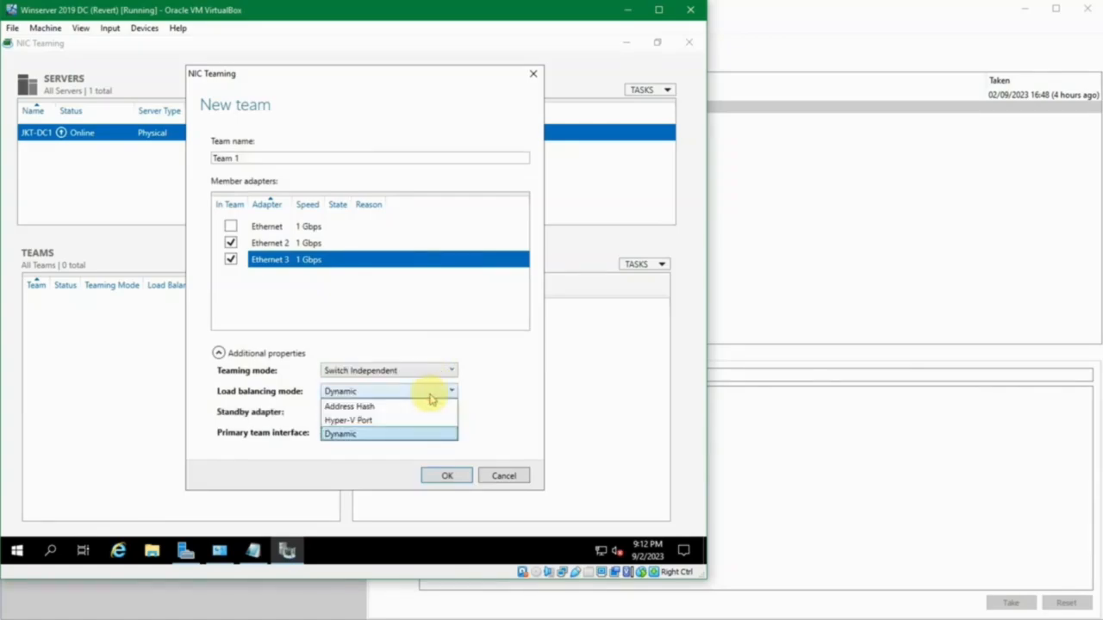
{"action": "left_click", "coordinate": [430, 405]}
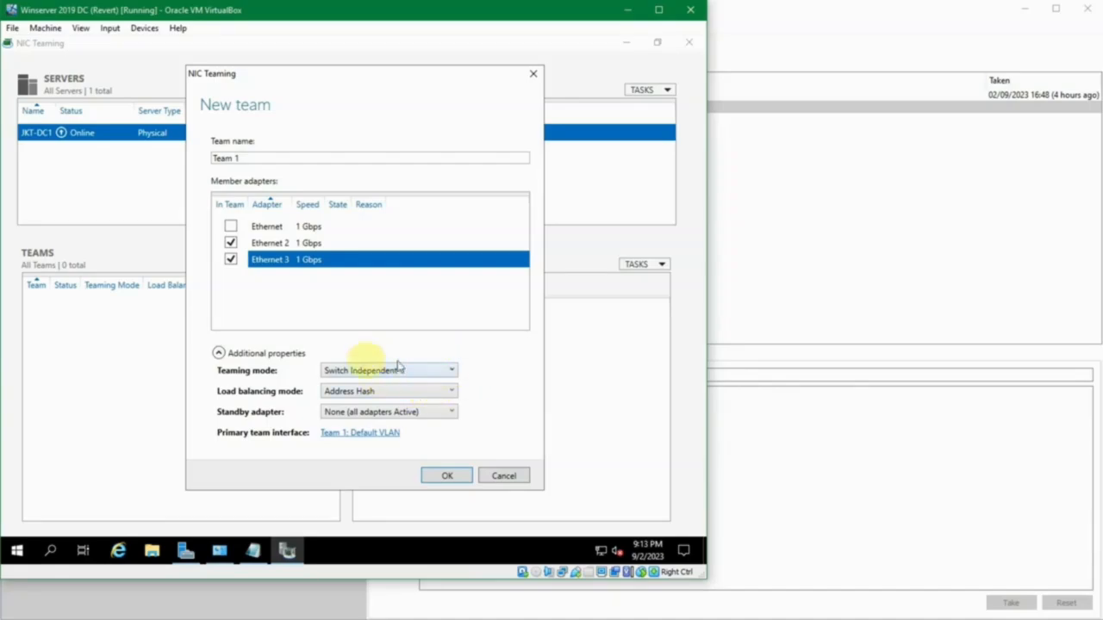
Create Team 1 with the configured settings, close NIC Teaming and refresh the local server properties
{"action": "left_click", "coordinate": [450, 476]}
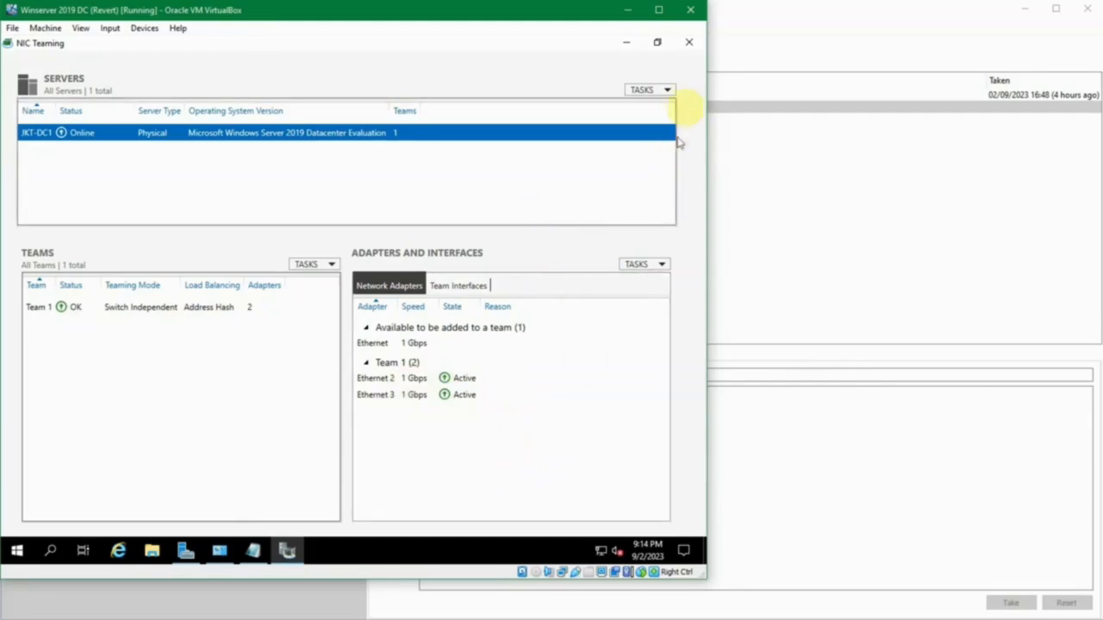
{"action": "left_click", "coordinate": [690, 43]}
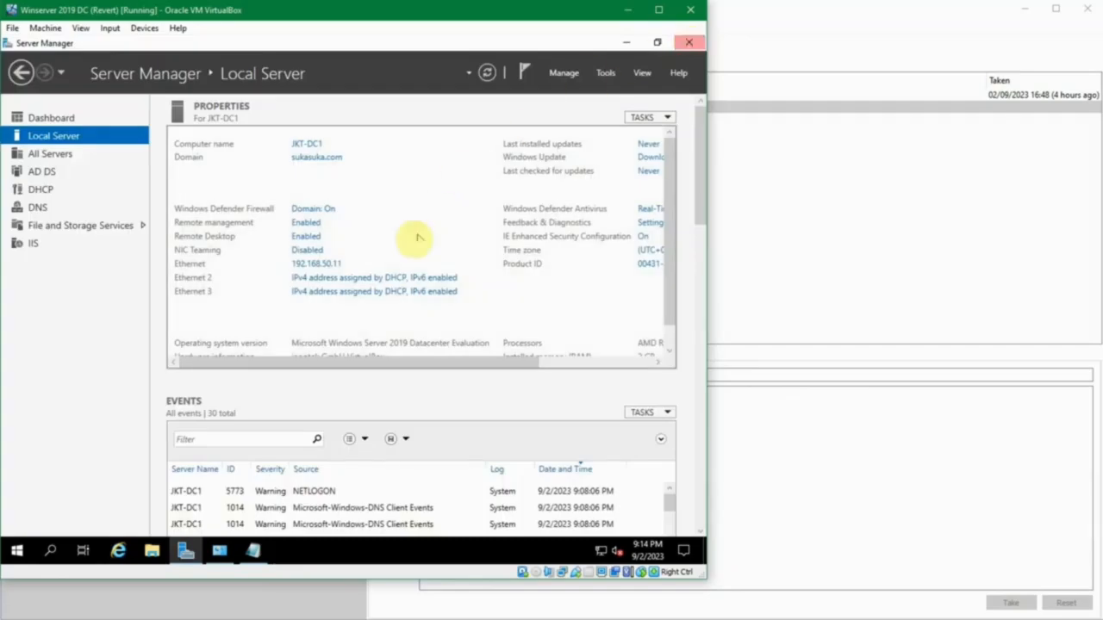
{"action": "left_click", "coordinate": [496, 75]}
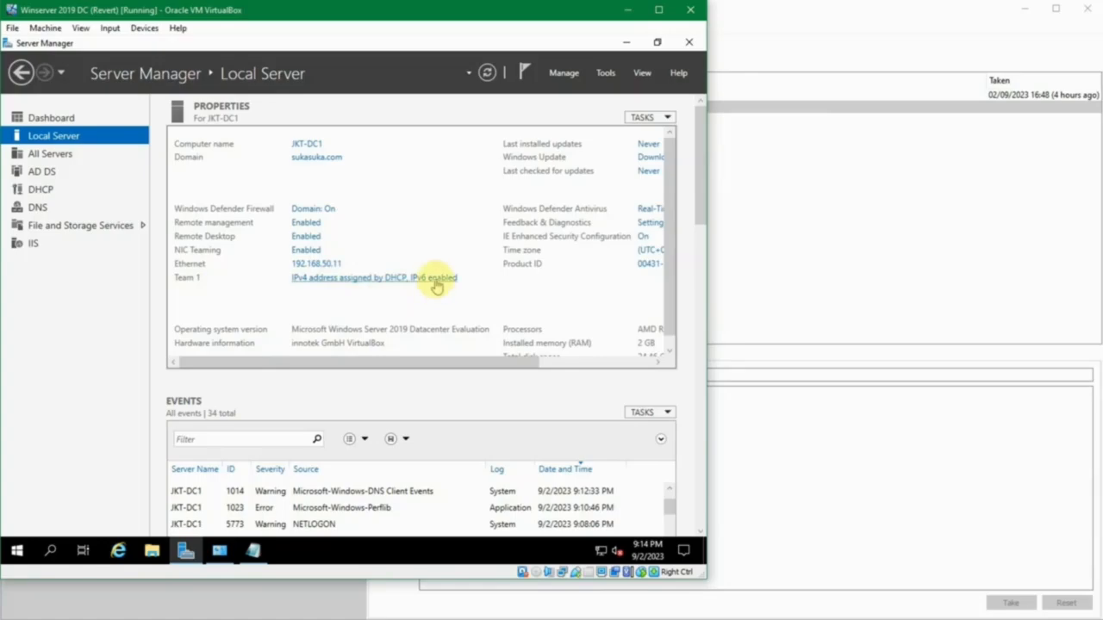
Open the network adapter list from Network and Sharing Center and view the connection details of Ethernet 2
{"action": "left_click", "coordinate": [224, 552]}
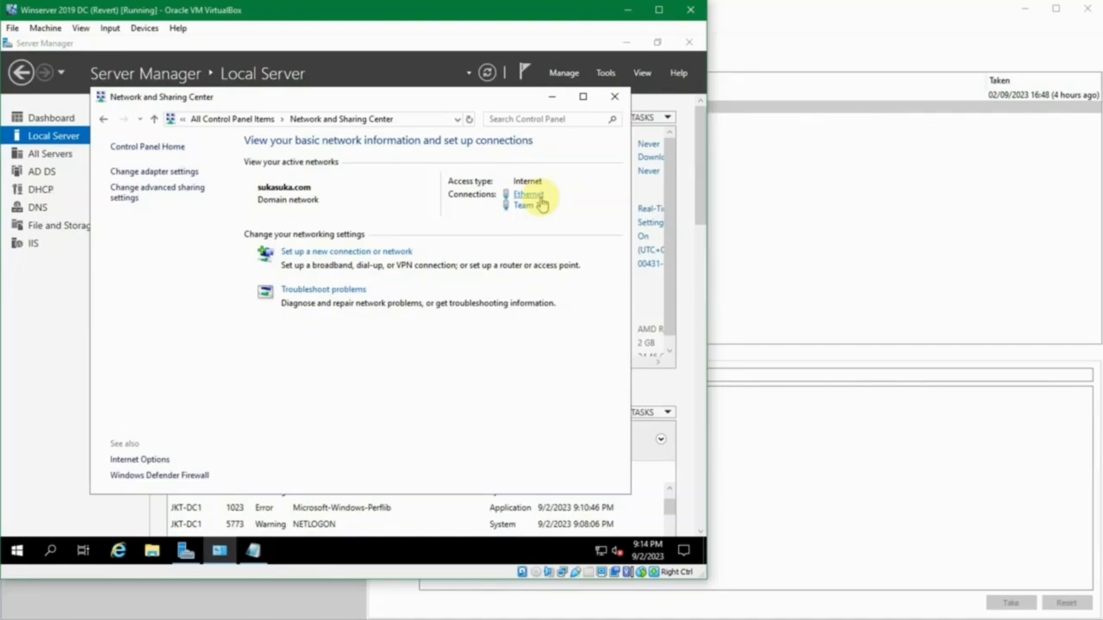
{"action": "left_click", "coordinate": [176, 172]}
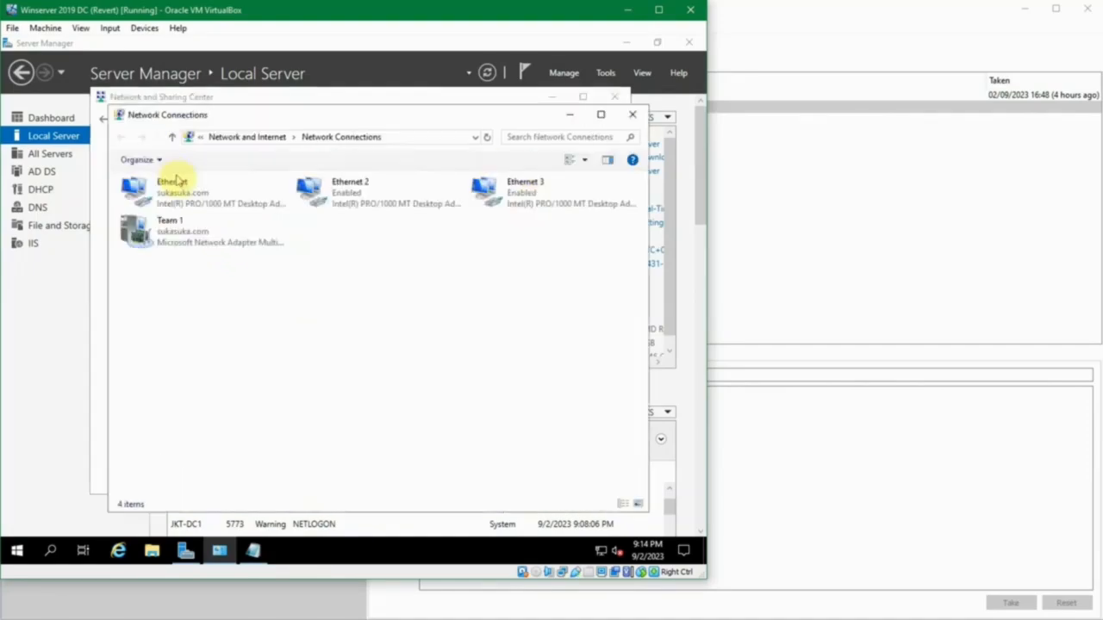
{"action": "left_click", "coordinate": [307, 191]}
{"action": "left_click", "coordinate": [506, 187]}
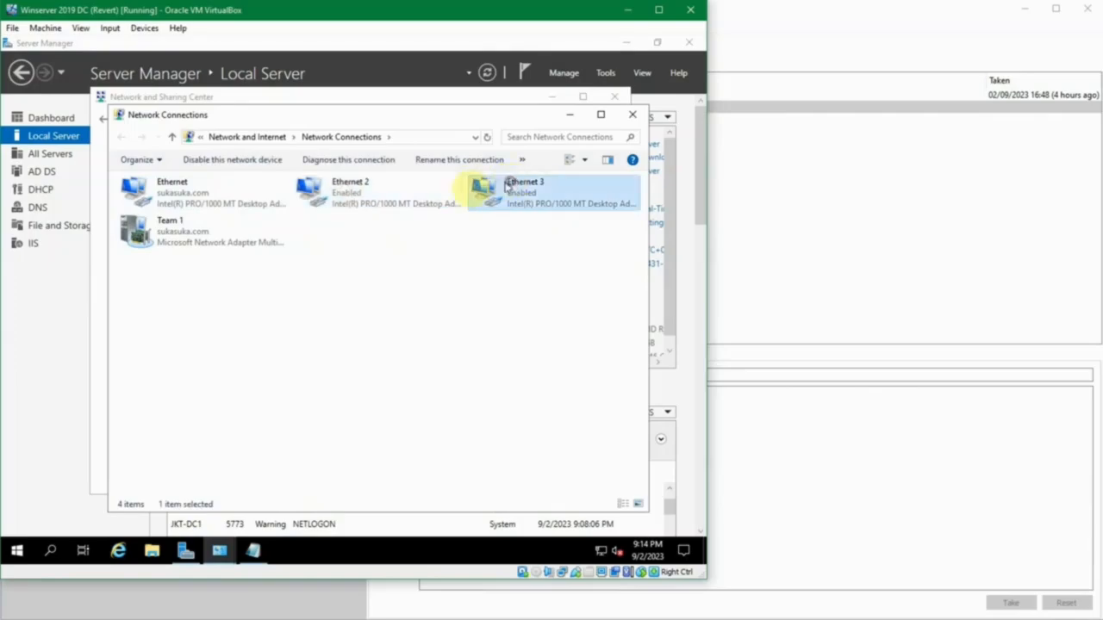
{"action": "double_click", "coordinate": [359, 203]}
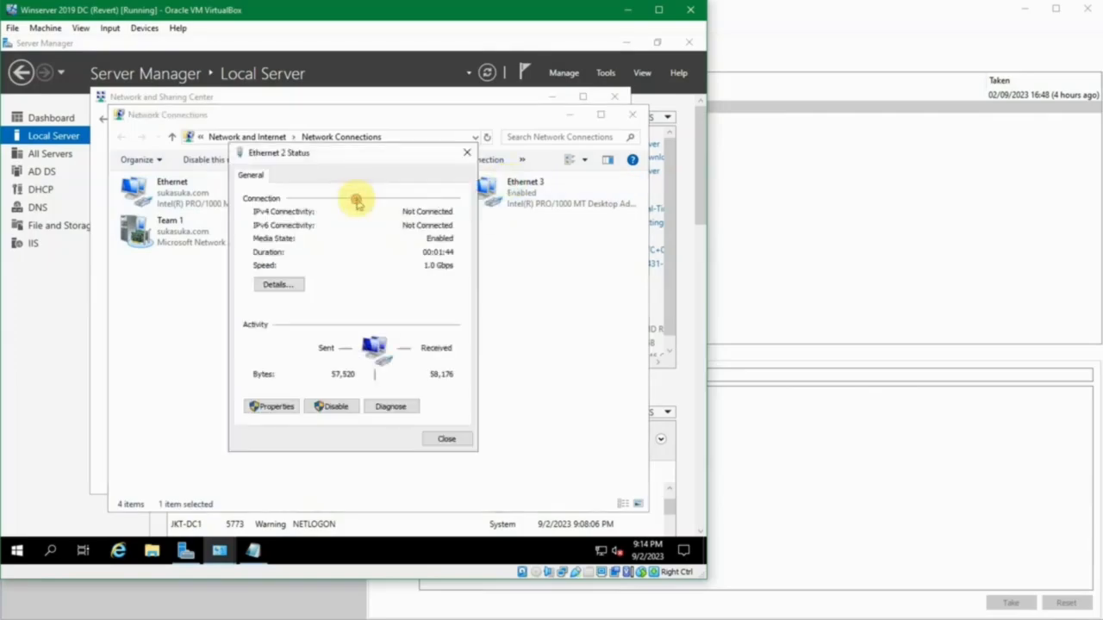
{"action": "left_click", "coordinate": [294, 284]}
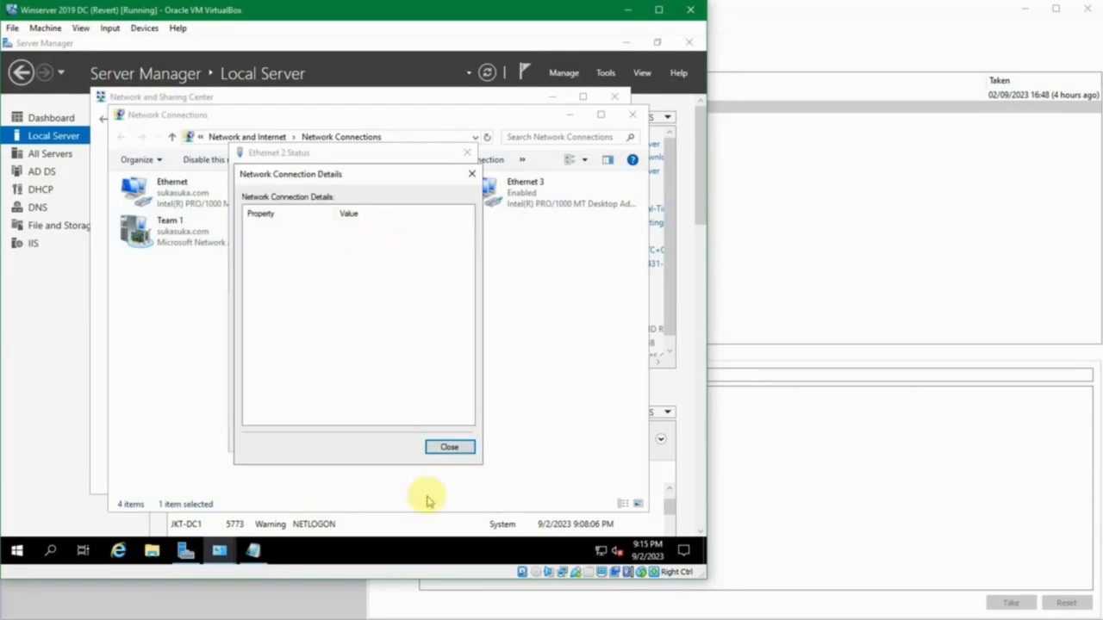
{"action": "left_click", "coordinate": [444, 446]}
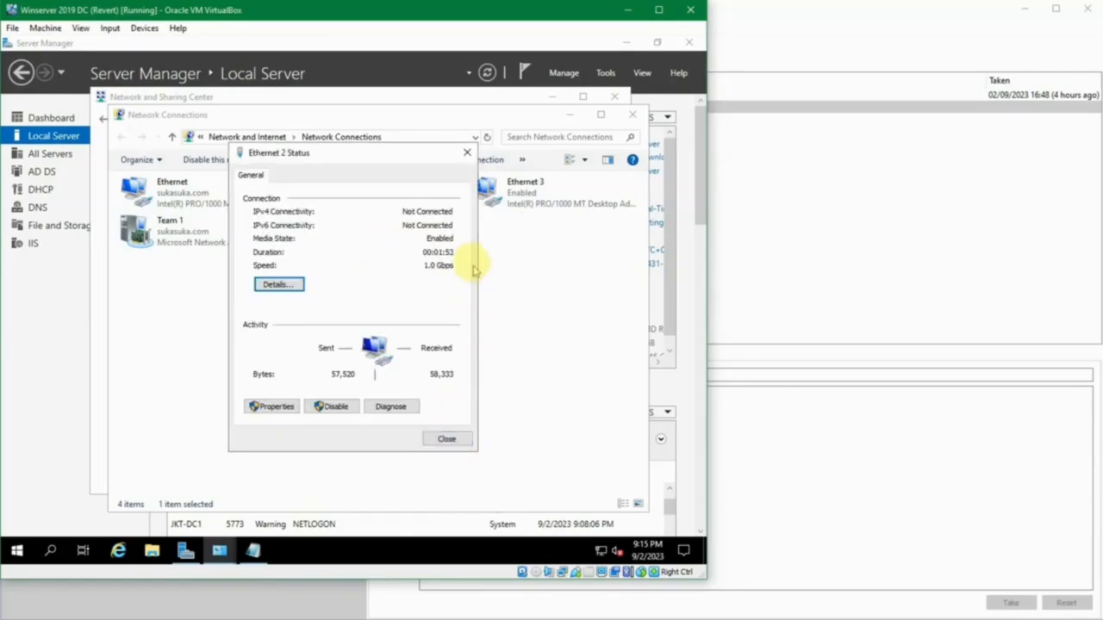
Try to enable Internet Protocol Version 4 on Ethernet 2 and open its properties, and discard the change
{"action": "left_click", "coordinate": [273, 406]}
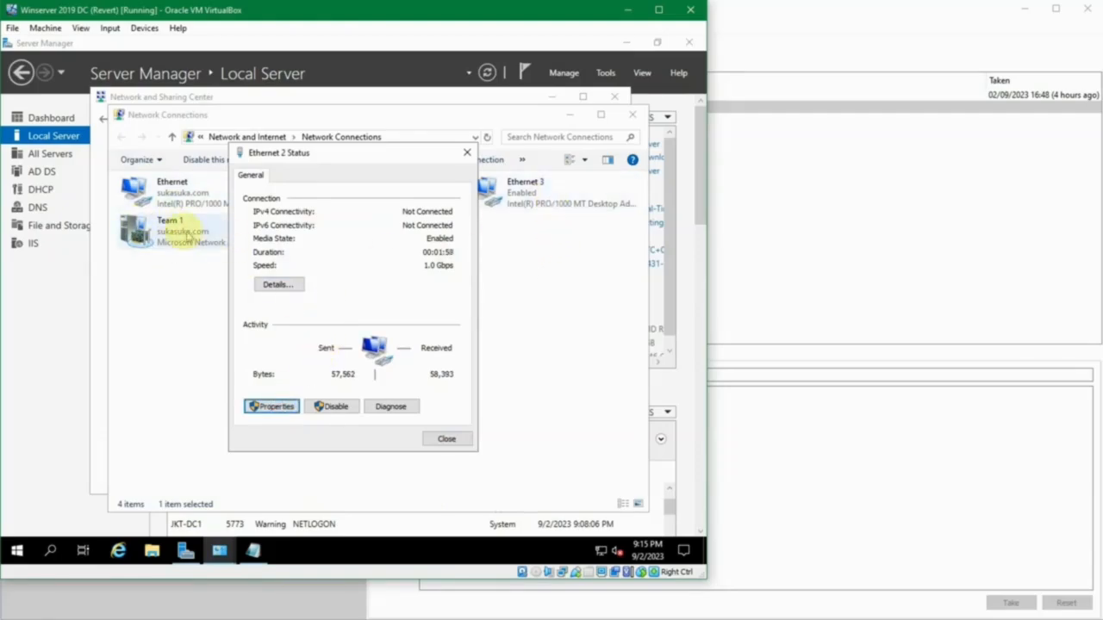
{"action": "left_click", "coordinate": [274, 406]}
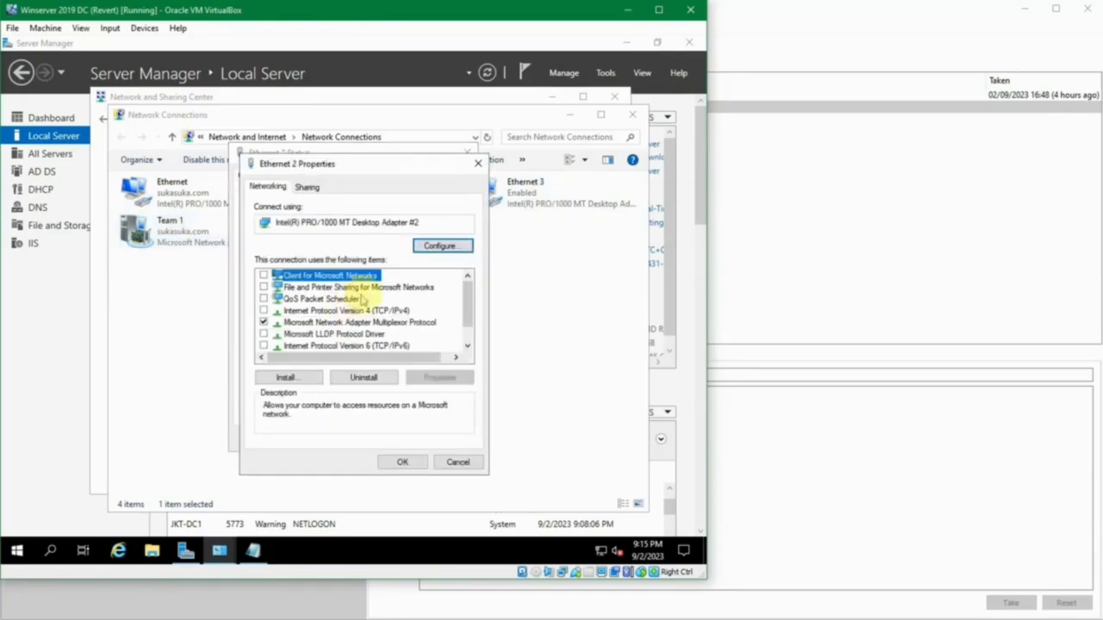
{"action": "left_click", "coordinate": [366, 311]}
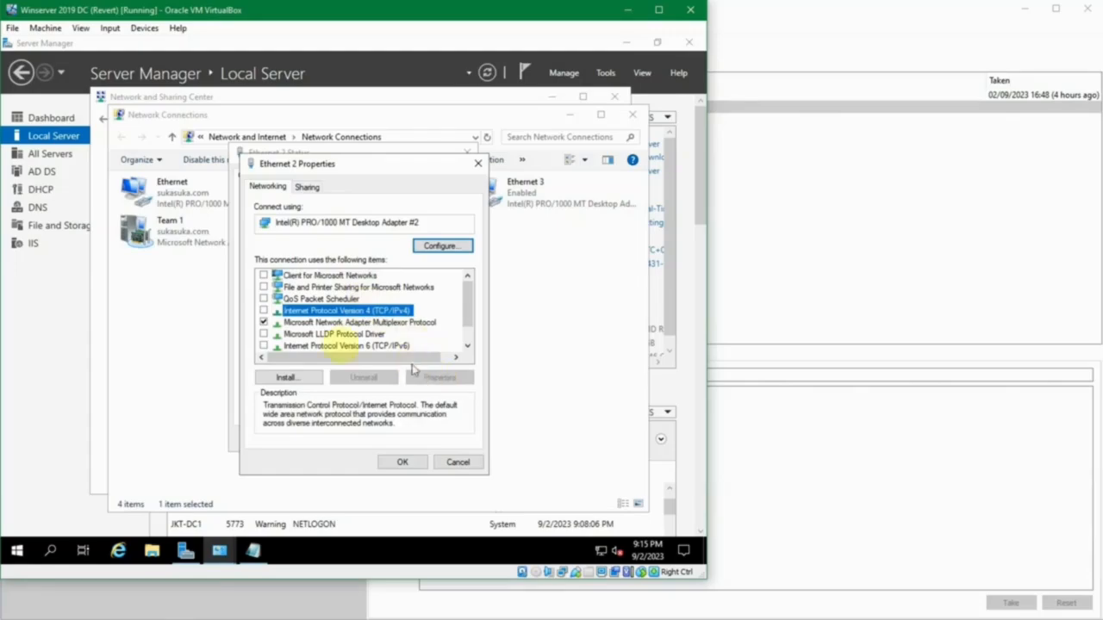
{"action": "left_click", "coordinate": [263, 311]}
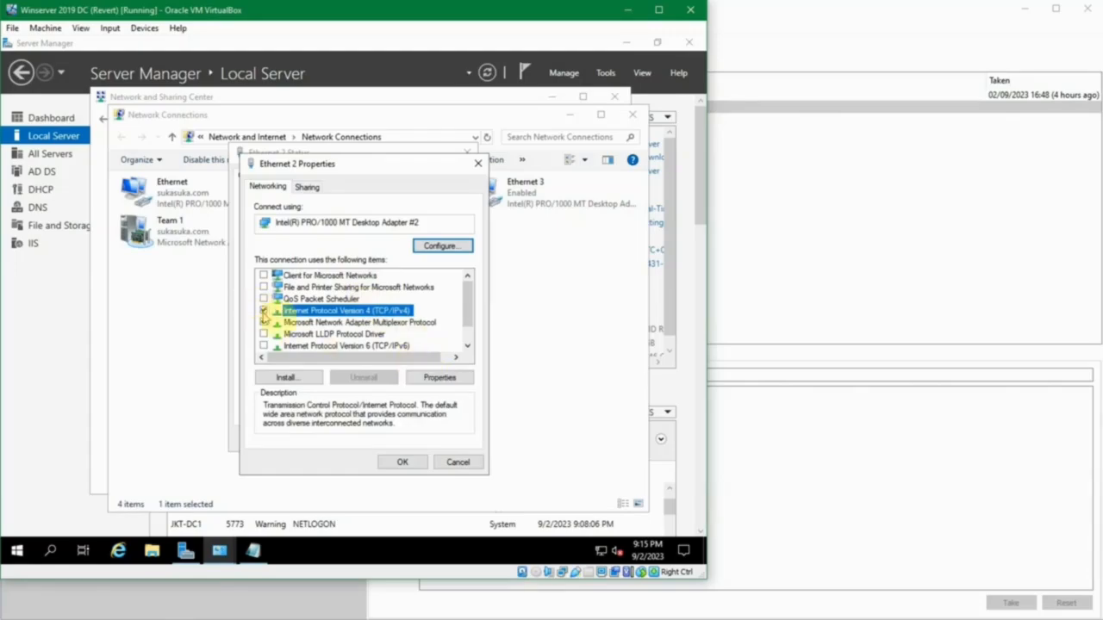
{"action": "left_click", "coordinate": [433, 379]}
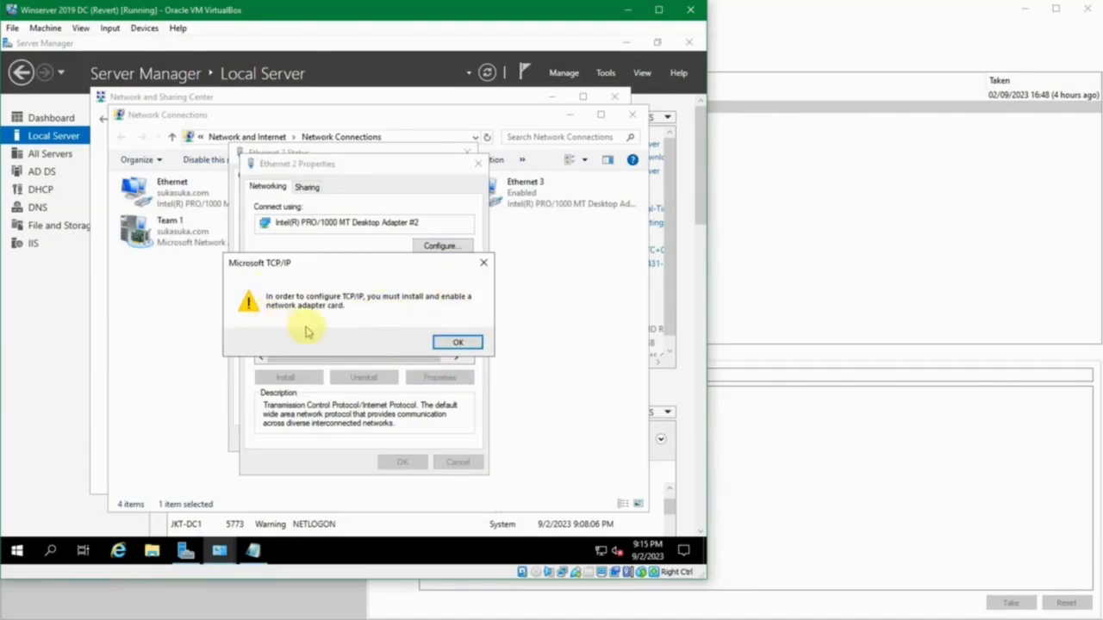
{"action": "left_click", "coordinate": [459, 343]}
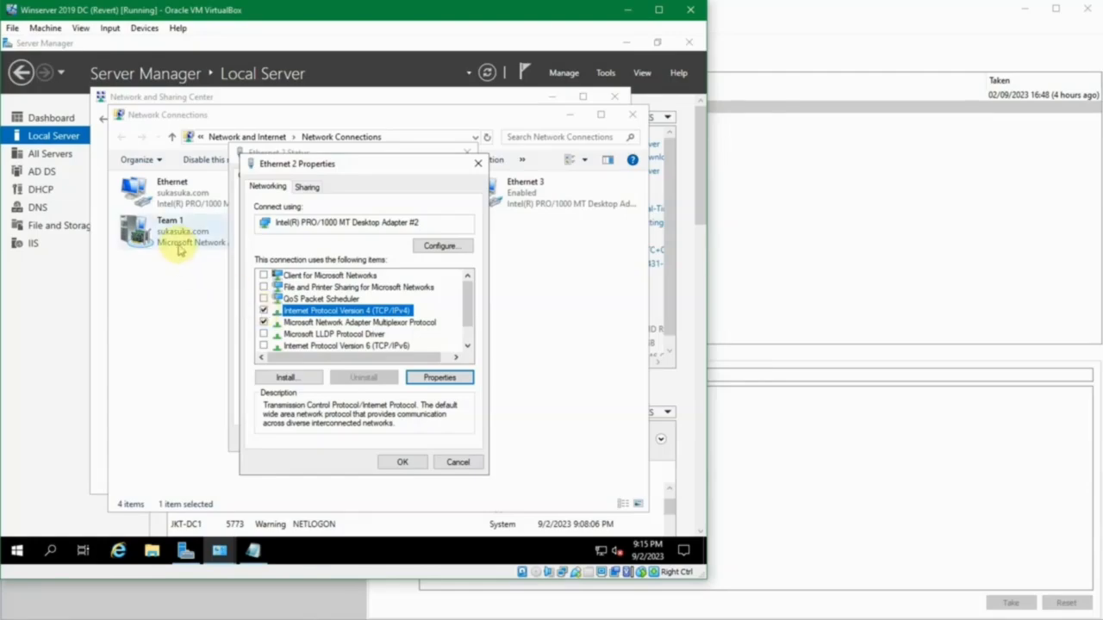
{"action": "left_click", "coordinate": [263, 311]}
{"action": "left_click", "coordinate": [454, 465]}
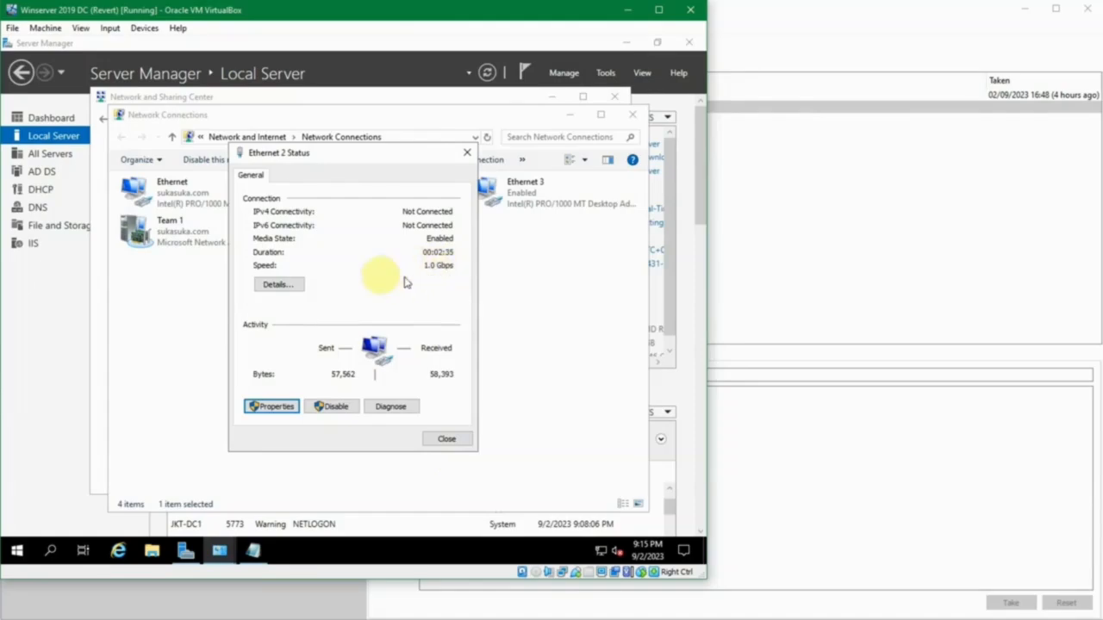
{"action": "left_click", "coordinate": [448, 441]}
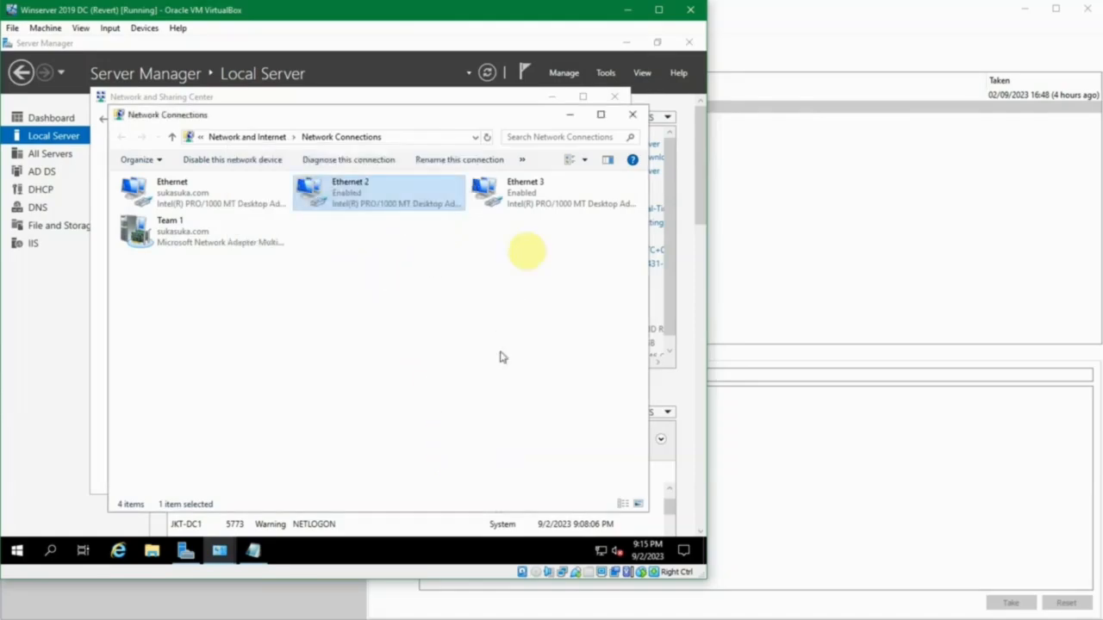
Check the status and network connection details of Ethernet 3, and close its status window
{"action": "double_click", "coordinate": [525, 191]}
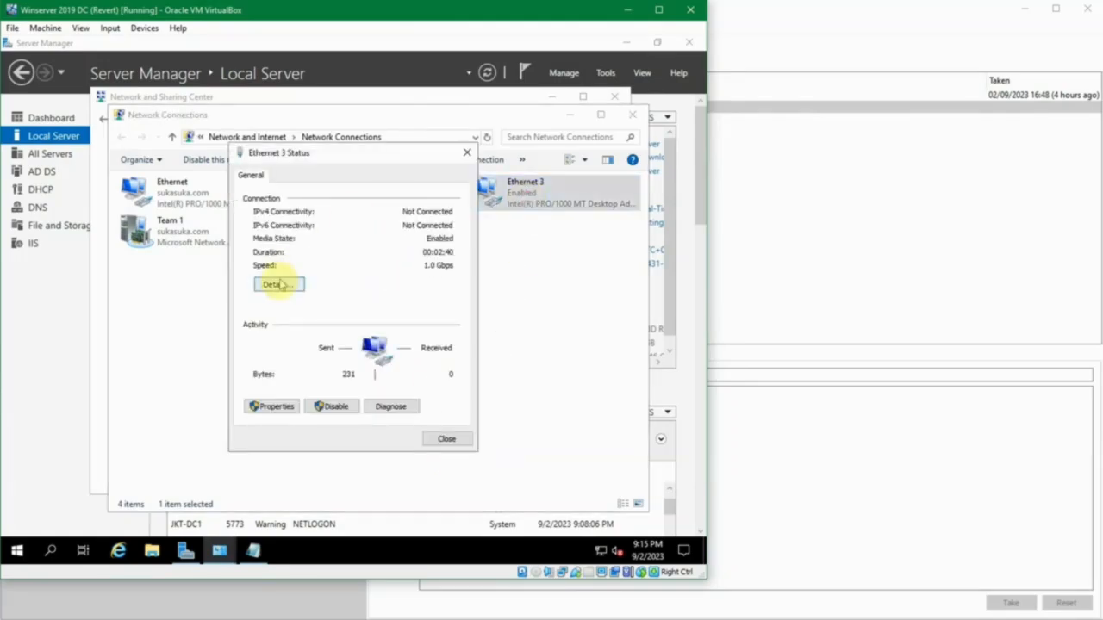
{"action": "left_click", "coordinate": [279, 284]}
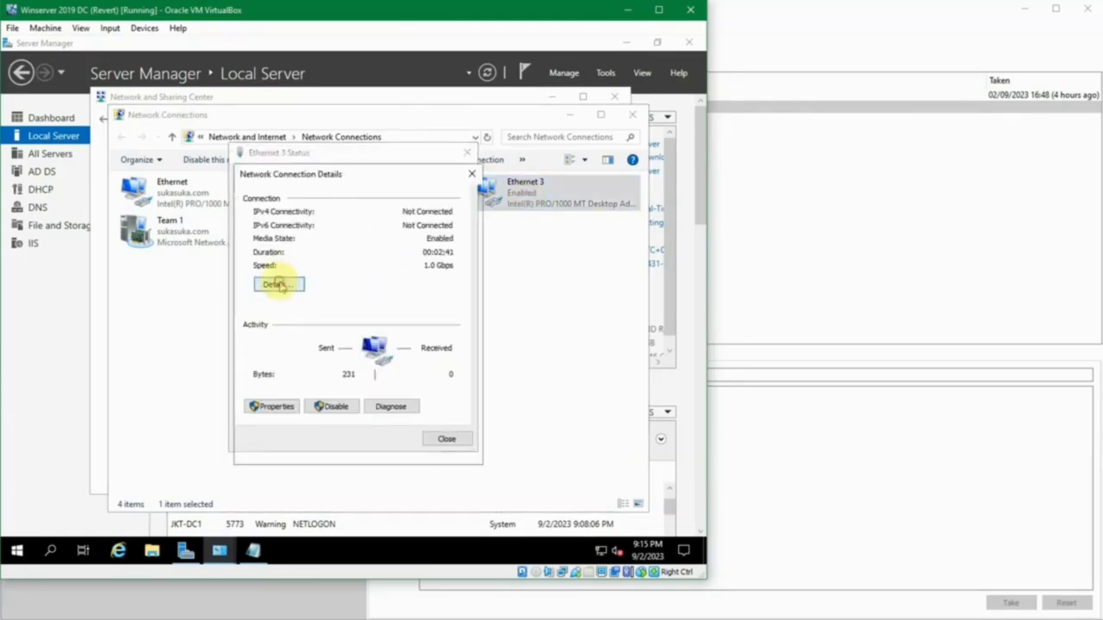
{"action": "left_click", "coordinate": [450, 448]}
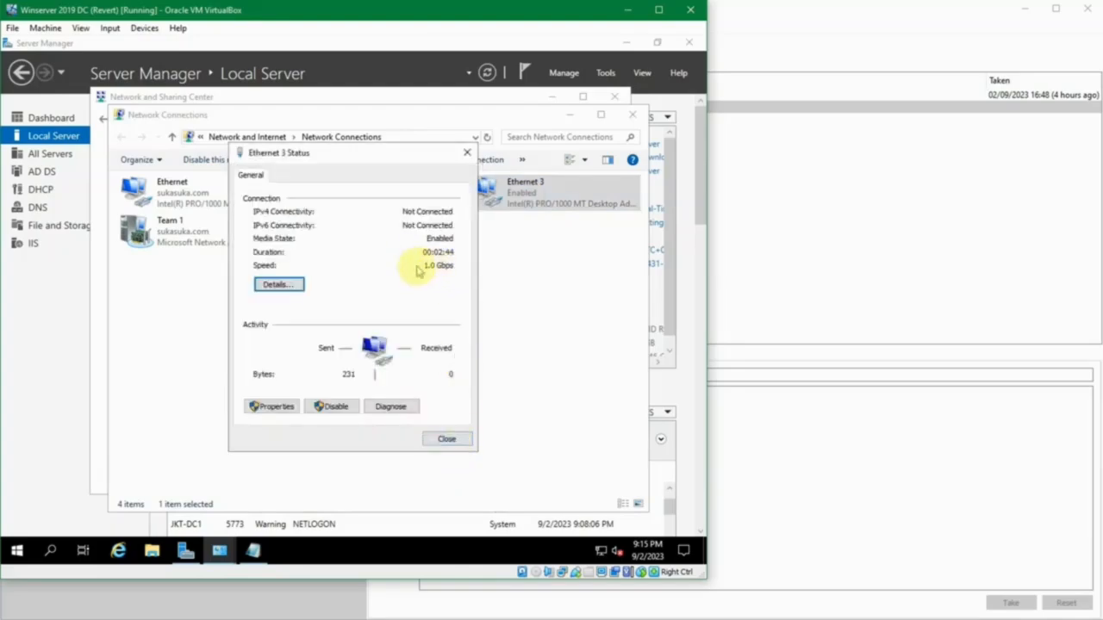
{"action": "left_click", "coordinate": [459, 439]}
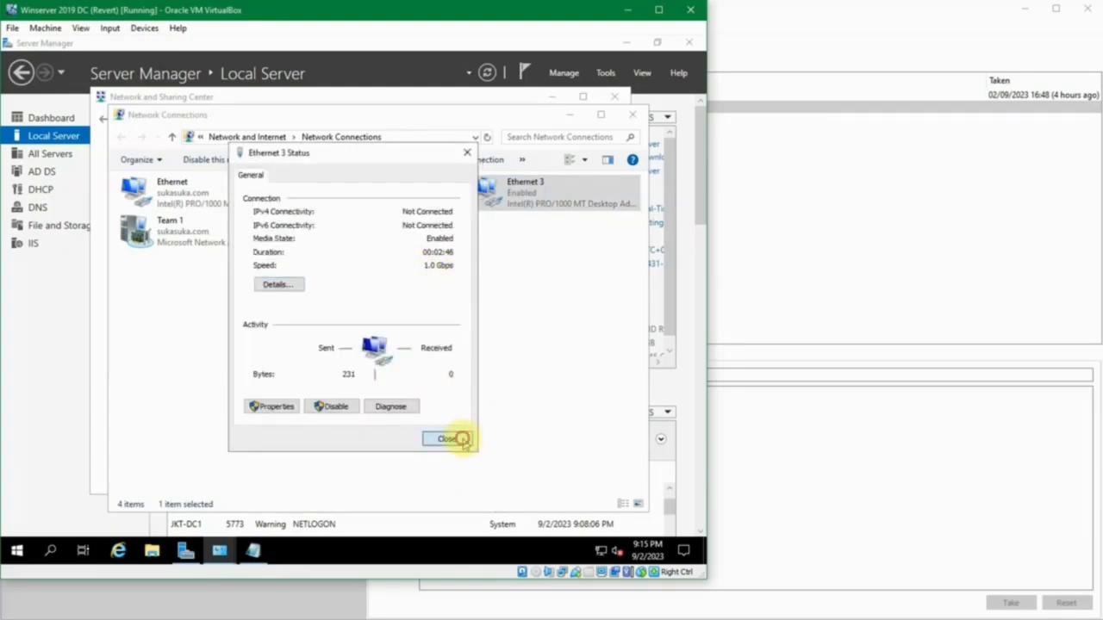
Check the status of Team 1 and examine the IPv4 address and physical address in its connection details
{"action": "left_click", "coordinate": [192, 236]}
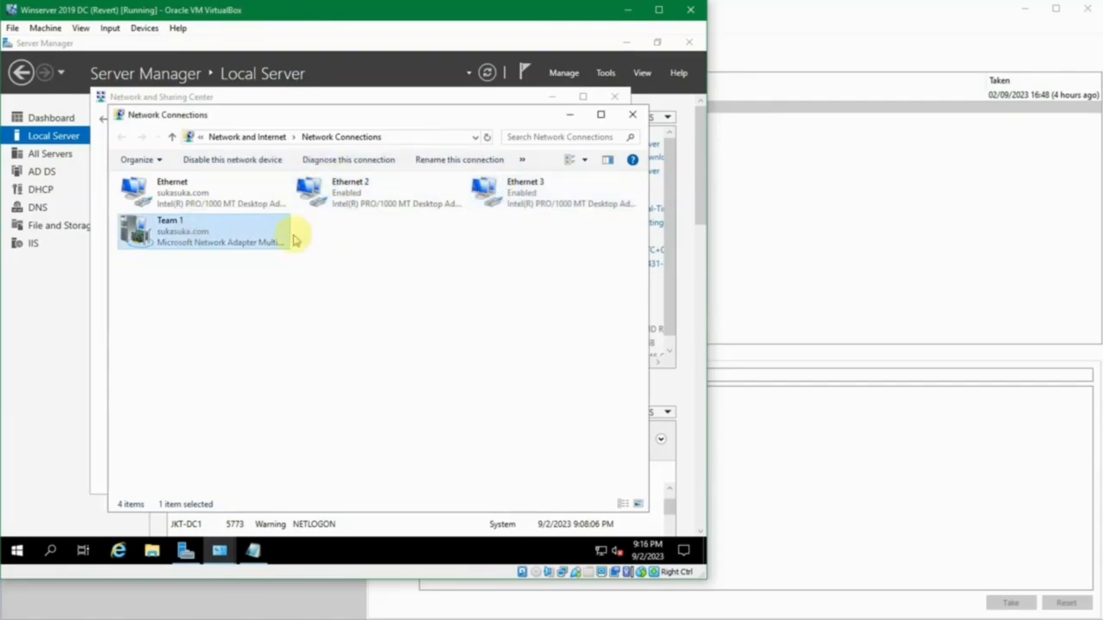
{"action": "double_click", "coordinate": [190, 242]}
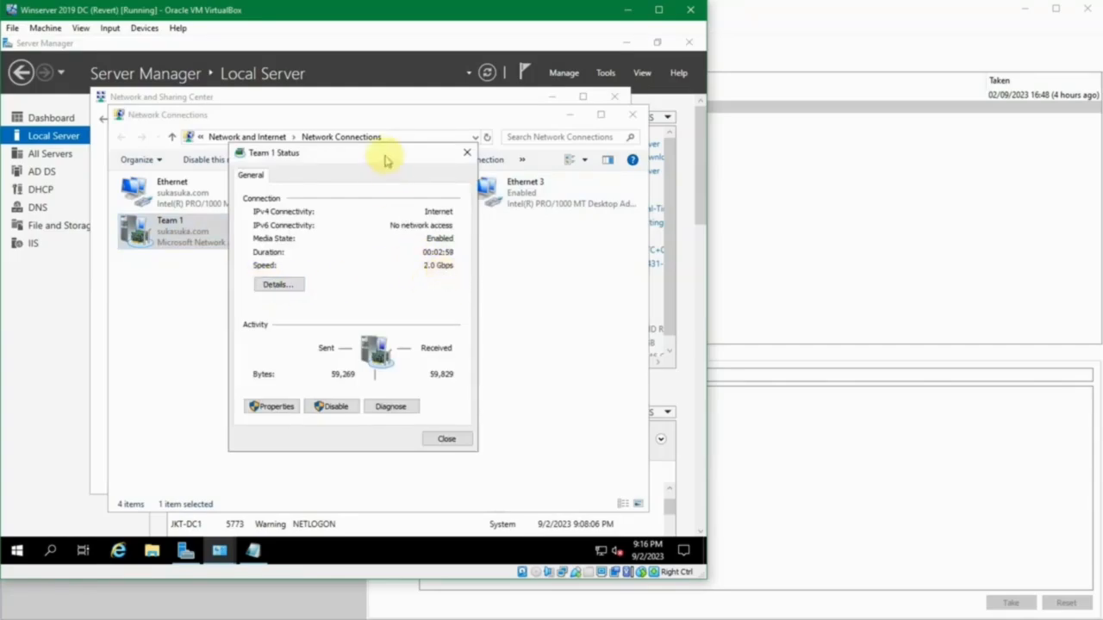
{"action": "left_click_drag", "start_coordinate": [381, 154], "coordinate": [431, 219]}
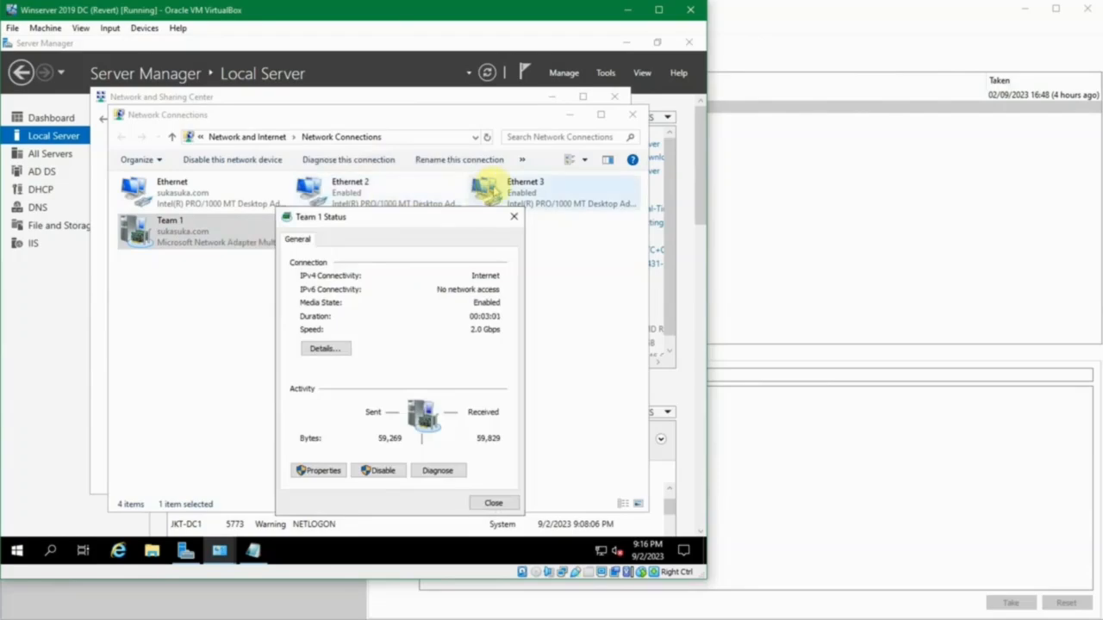
{"action": "left_click_drag", "start_coordinate": [456, 219], "coordinate": [431, 150]}
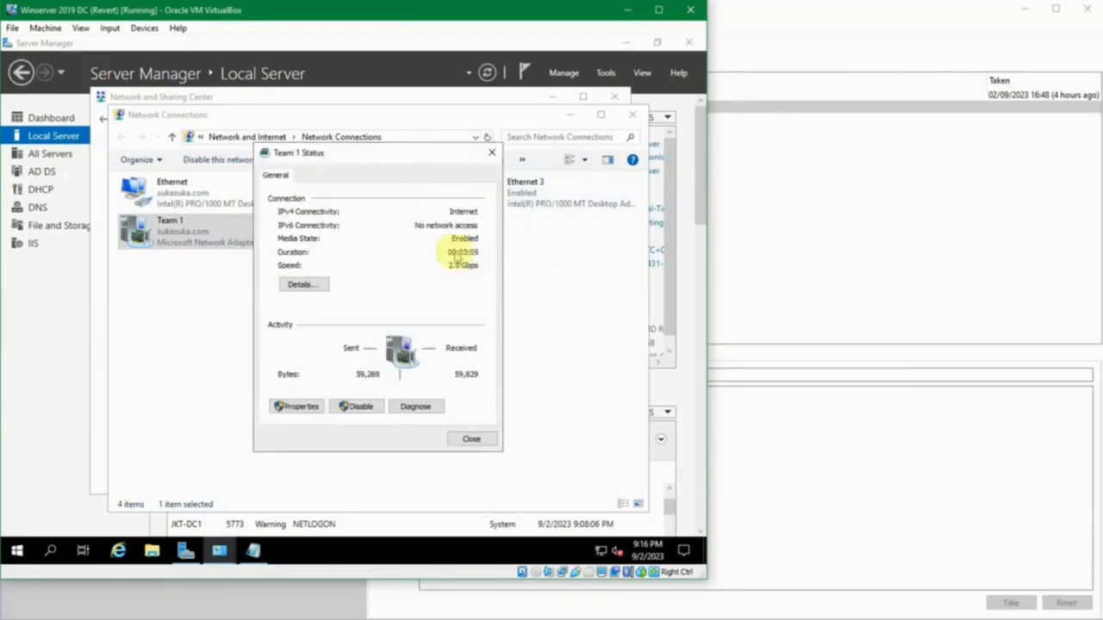
{"action": "left_click", "coordinate": [319, 284]}
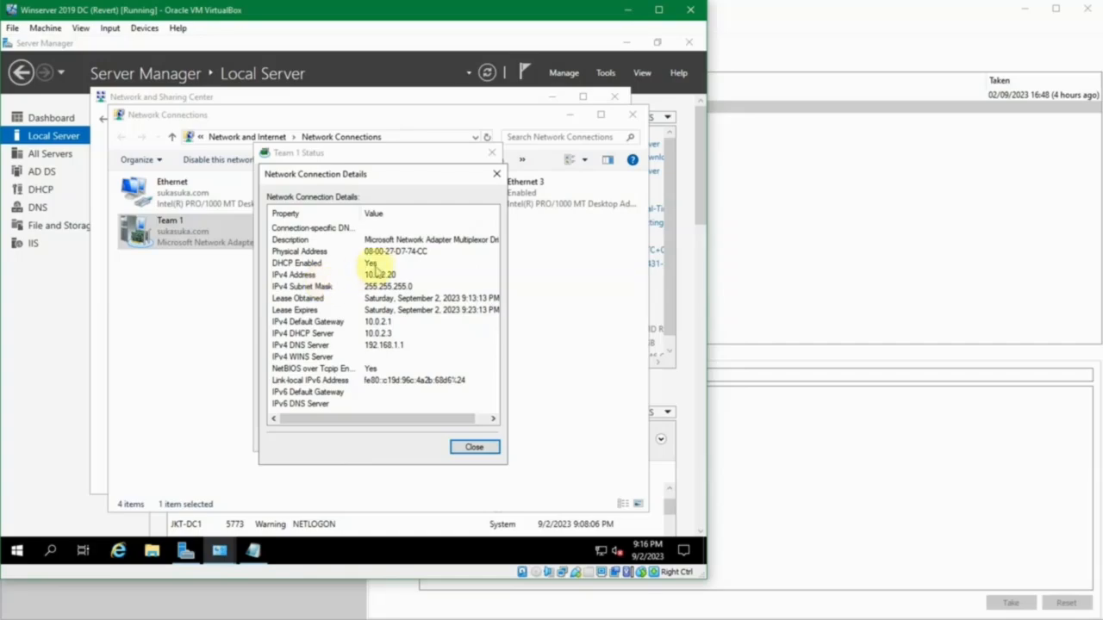
{"action": "left_click", "coordinate": [369, 274]}
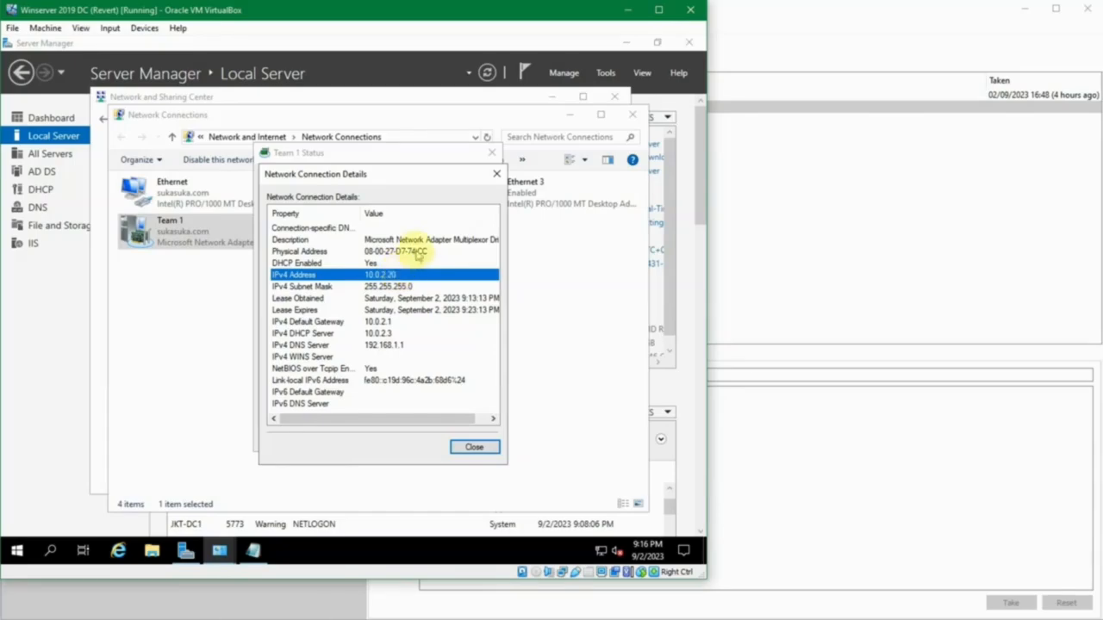
{"action": "left_click", "coordinate": [416, 251]}
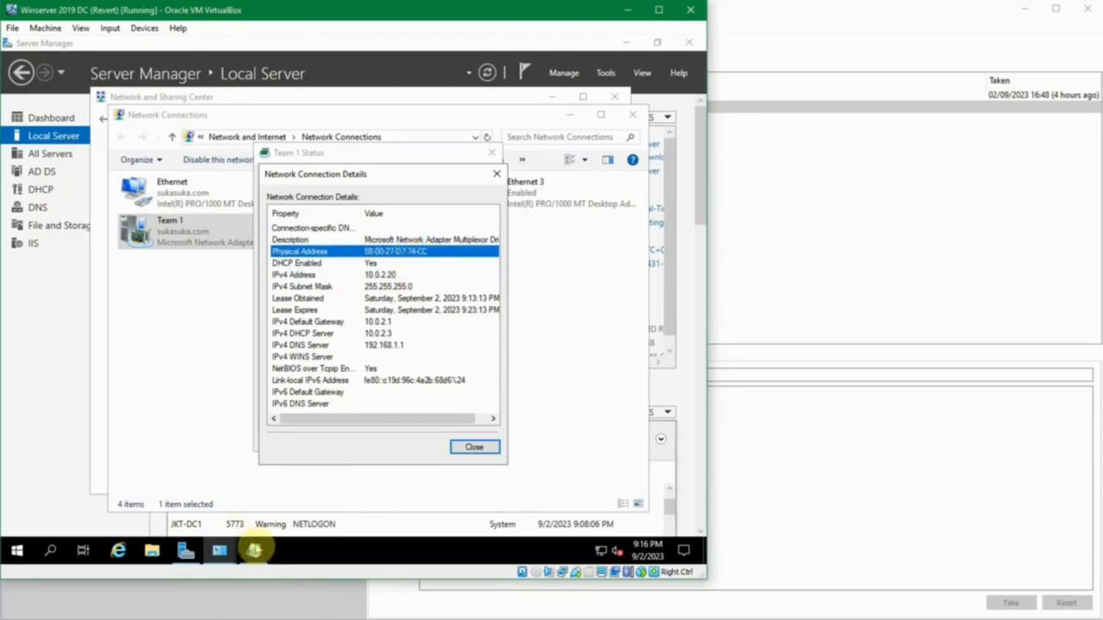
Compare Team 1's physical address with the adapter address endings noted in Notepad, and close the Team 1 windows
{"action": "left_click", "coordinate": [253, 550]}
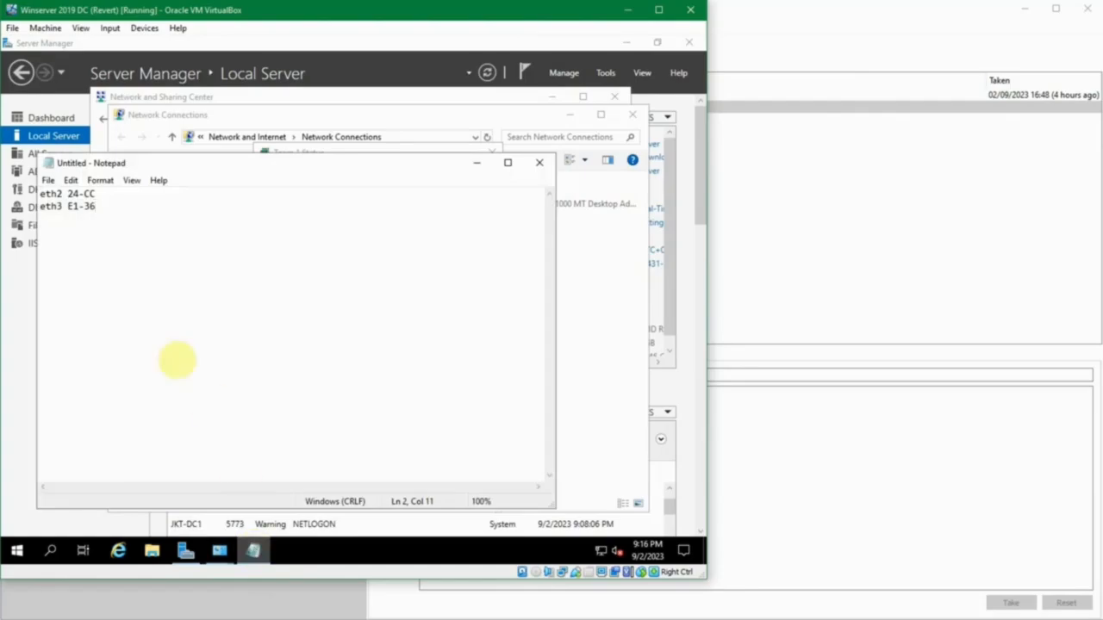
{"action": "left_click_drag", "start_coordinate": [168, 164], "coordinate": [156, 198]}
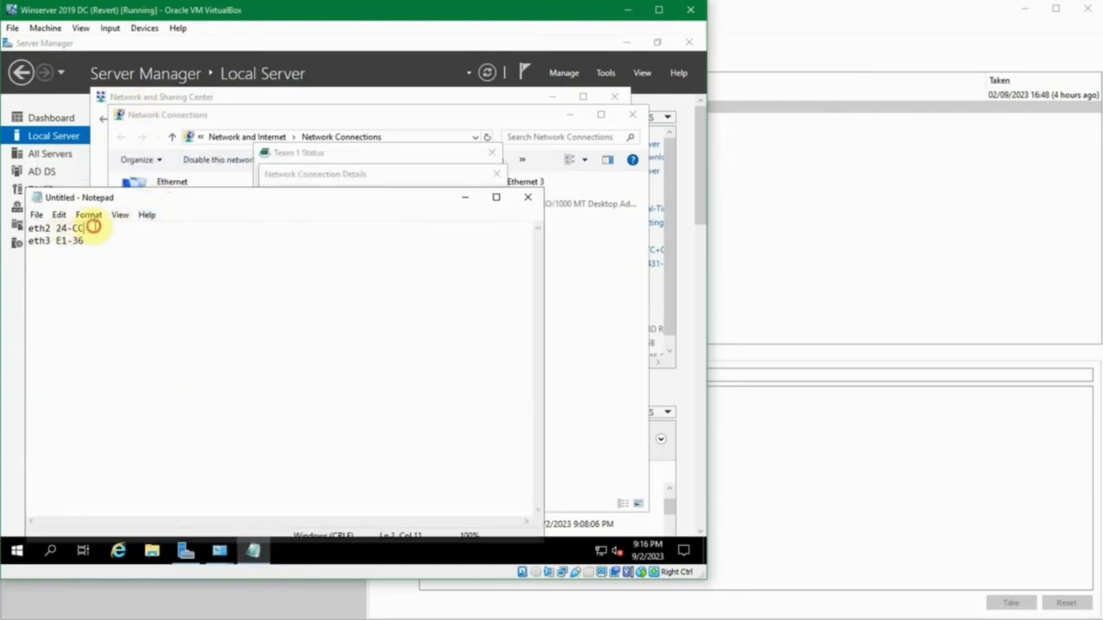
{"action": "left_click_drag", "start_coordinate": [86, 226], "coordinate": [24, 220]}
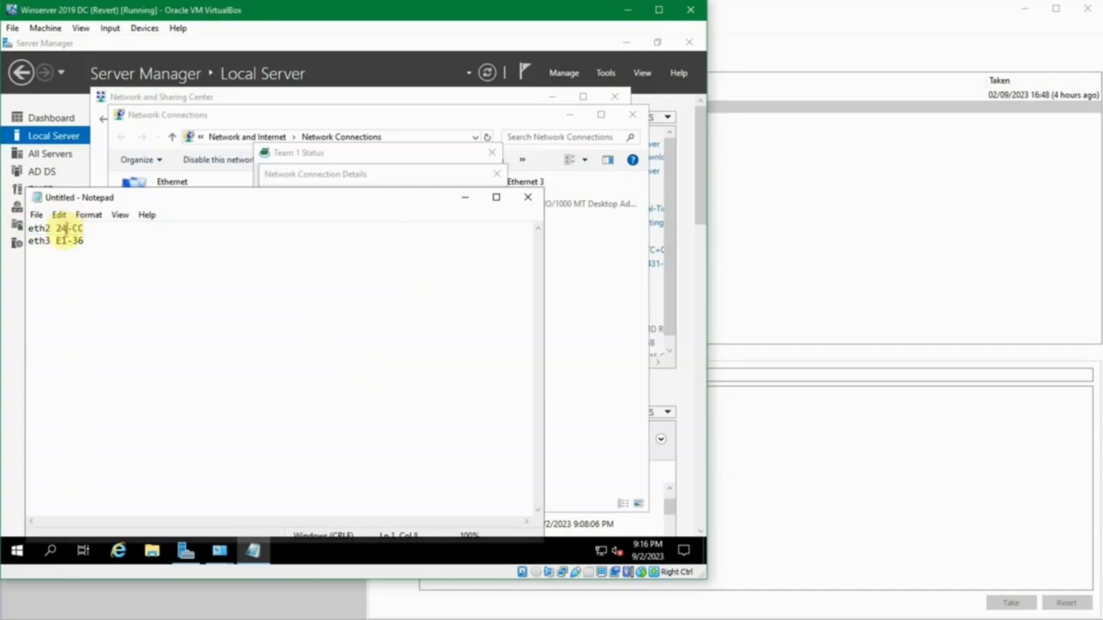
{"action": "left_click", "coordinate": [464, 196]}
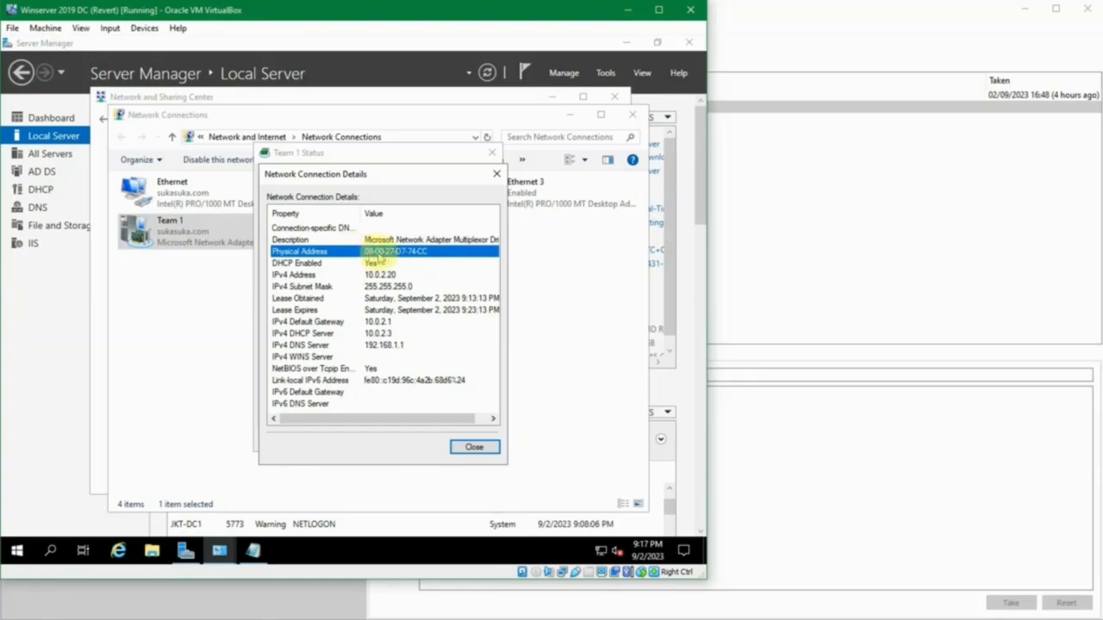
{"action": "left_click", "coordinate": [251, 554]}
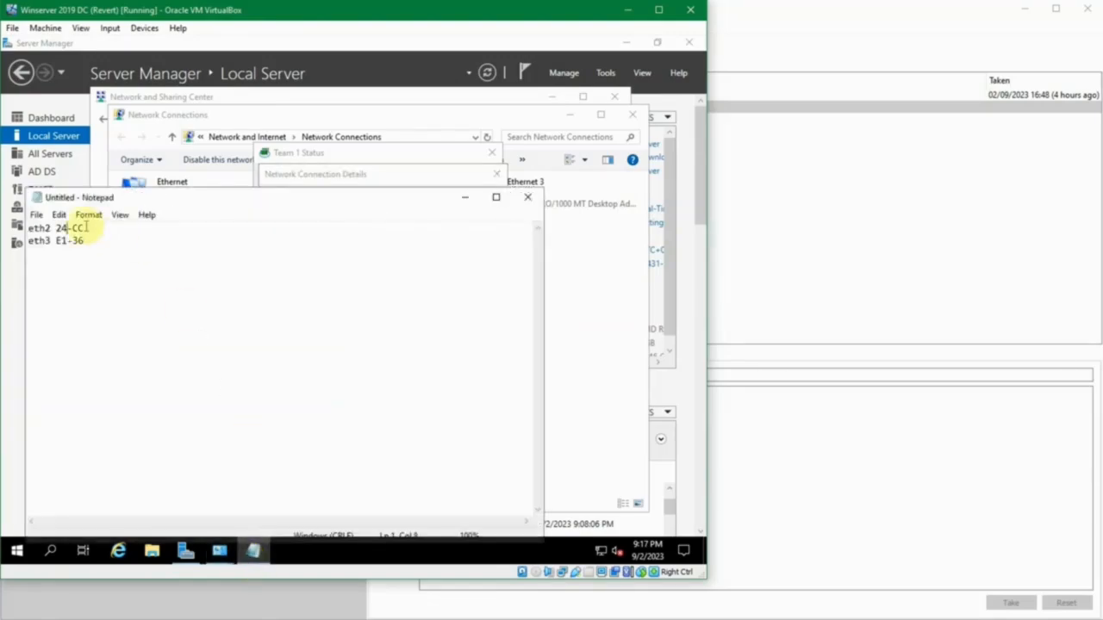
{"action": "left_click", "coordinate": [465, 197]}
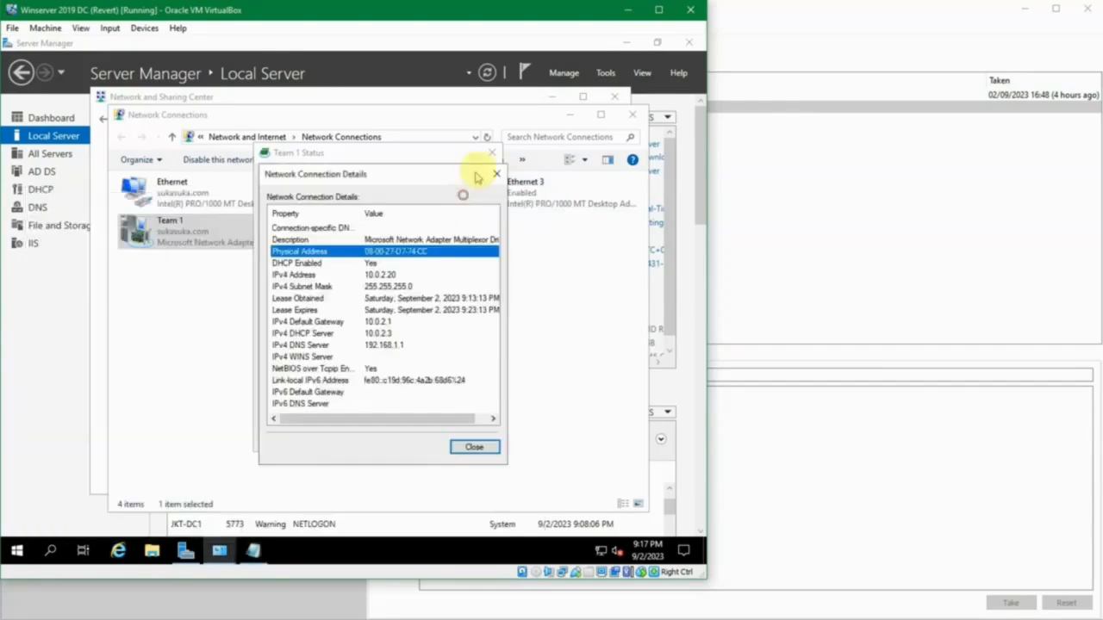
{"action": "left_click", "coordinate": [485, 119]}
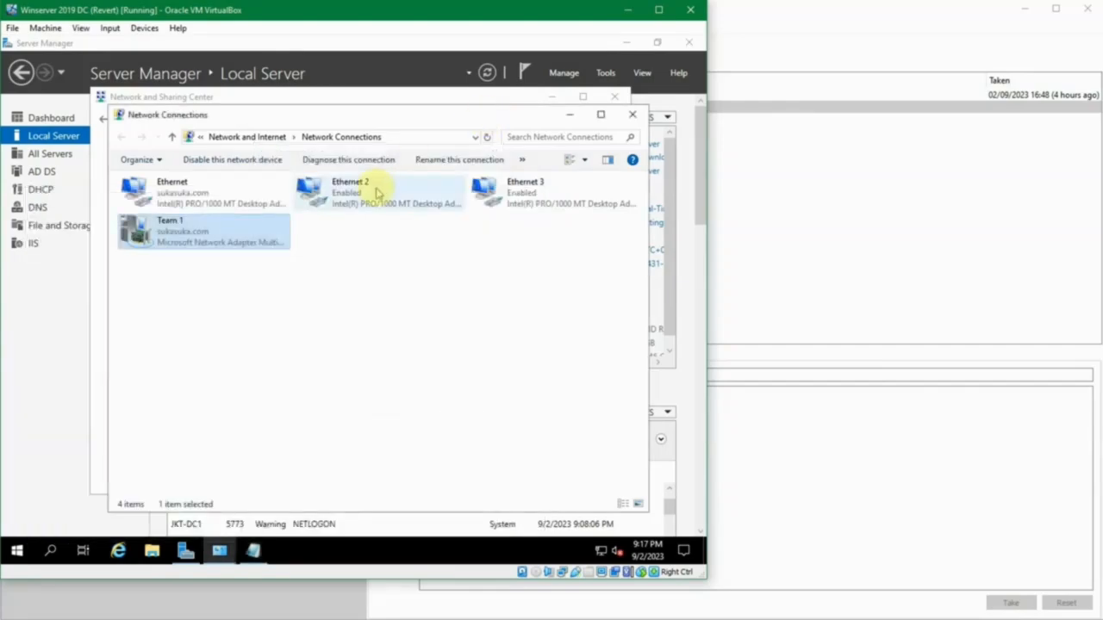
Recheck the Ethernet 2 and Ethernet 3 address endings in Notepad against Team 1's connection details, and close the Team 1 and Network Connections windows
{"action": "left_click", "coordinate": [253, 551]}
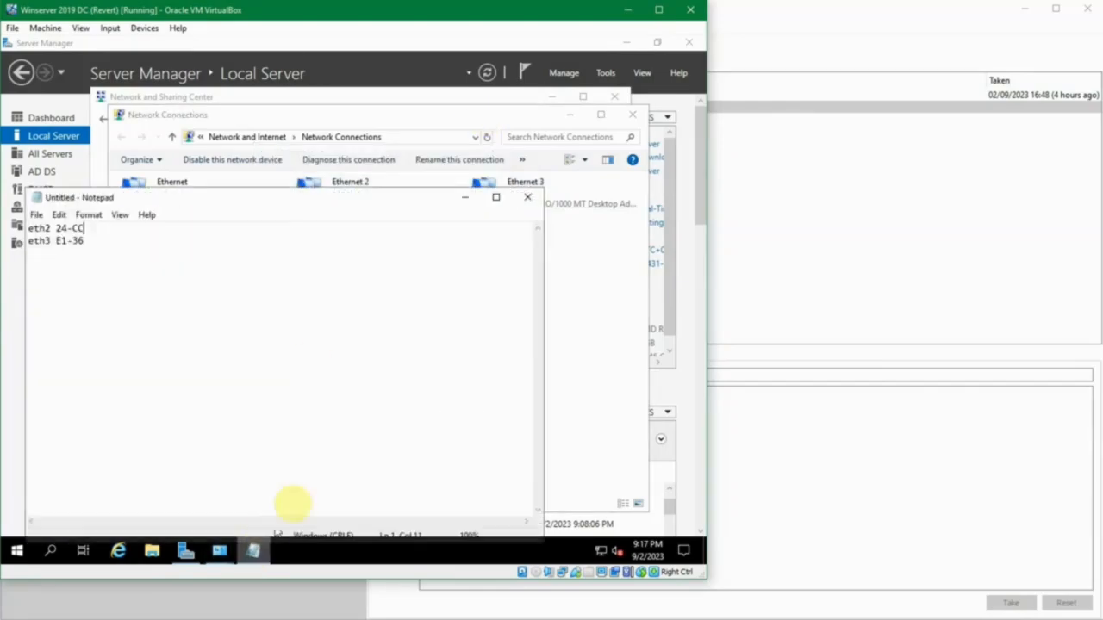
{"action": "left_click", "coordinate": [253, 552]}
{"action": "mouse_move", "coordinate": [223, 548]}
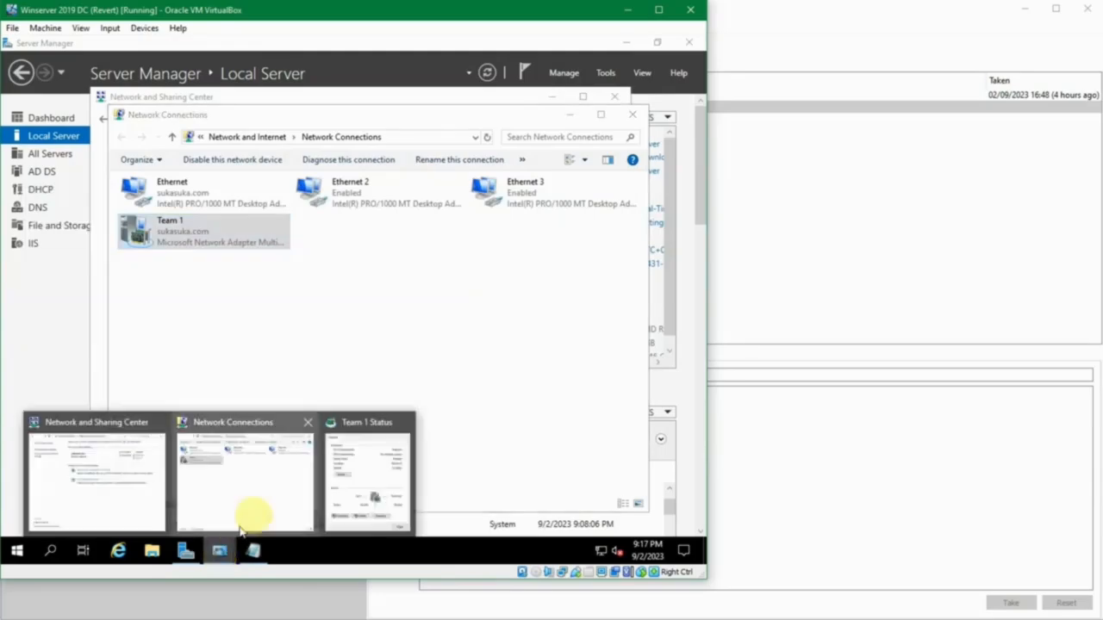
{"action": "left_click", "coordinate": [366, 473]}
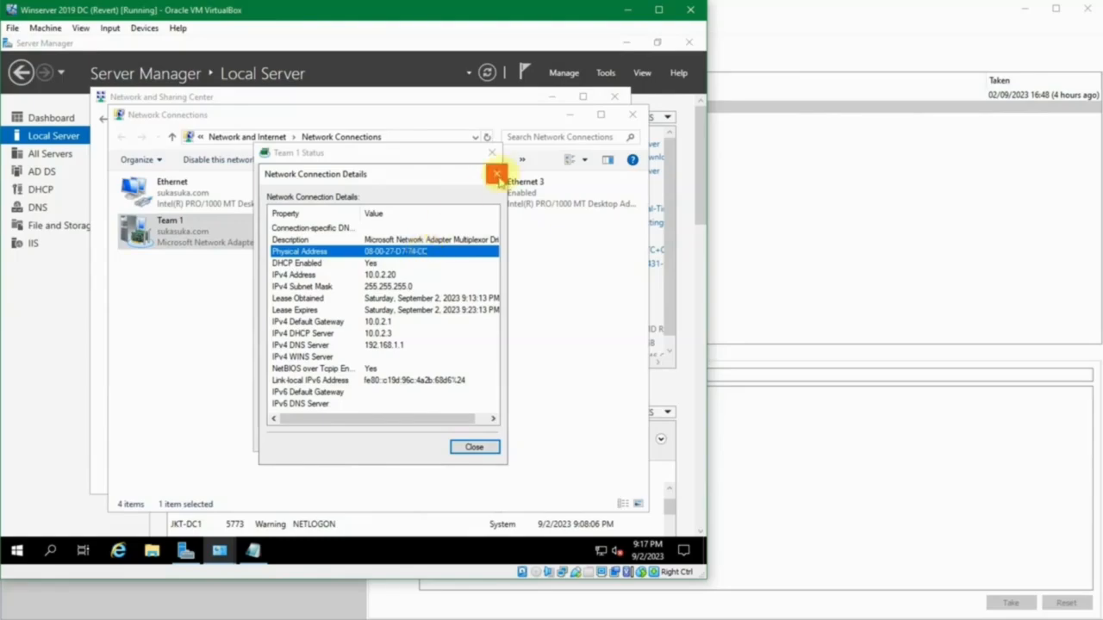
{"action": "left_click", "coordinate": [497, 173]}
{"action": "left_click", "coordinate": [490, 152]}
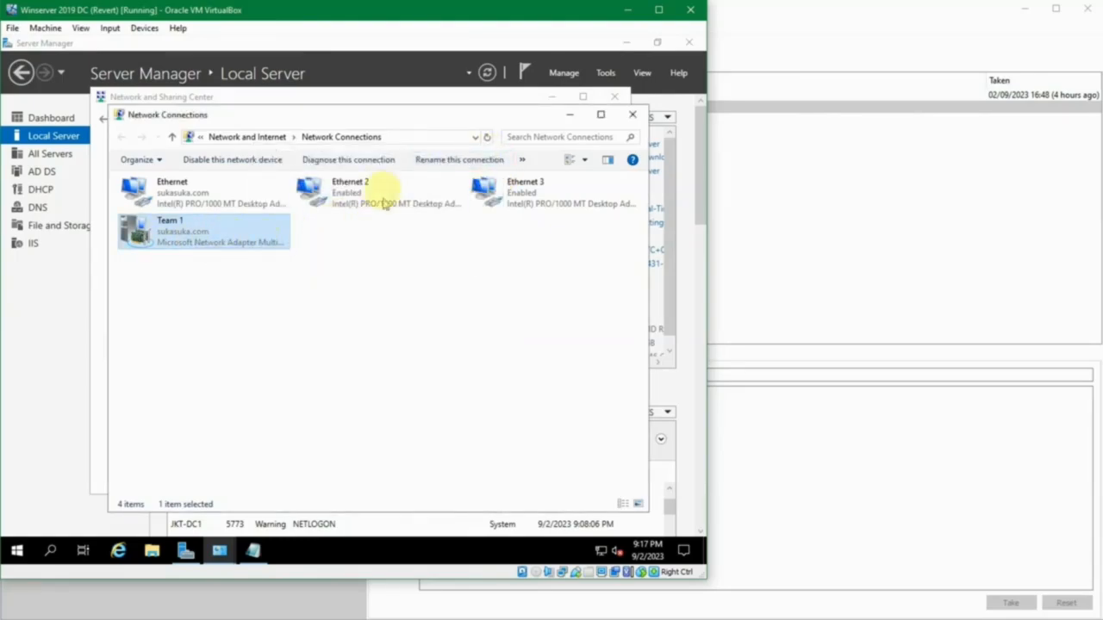
{"action": "left_click", "coordinate": [382, 190]}
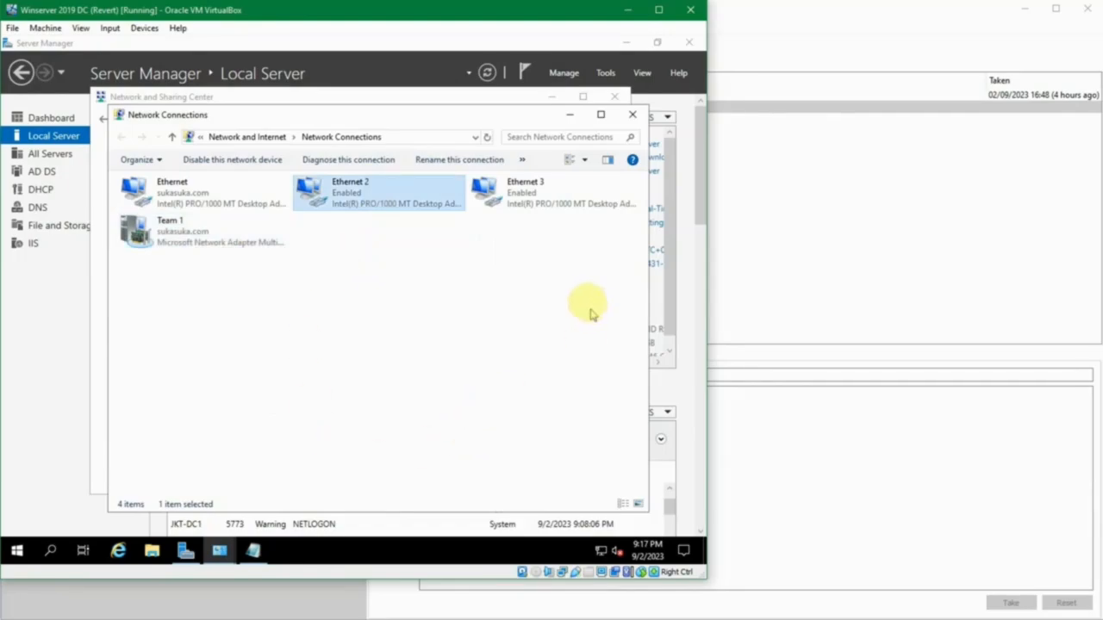
{"action": "left_click", "coordinate": [634, 120]}
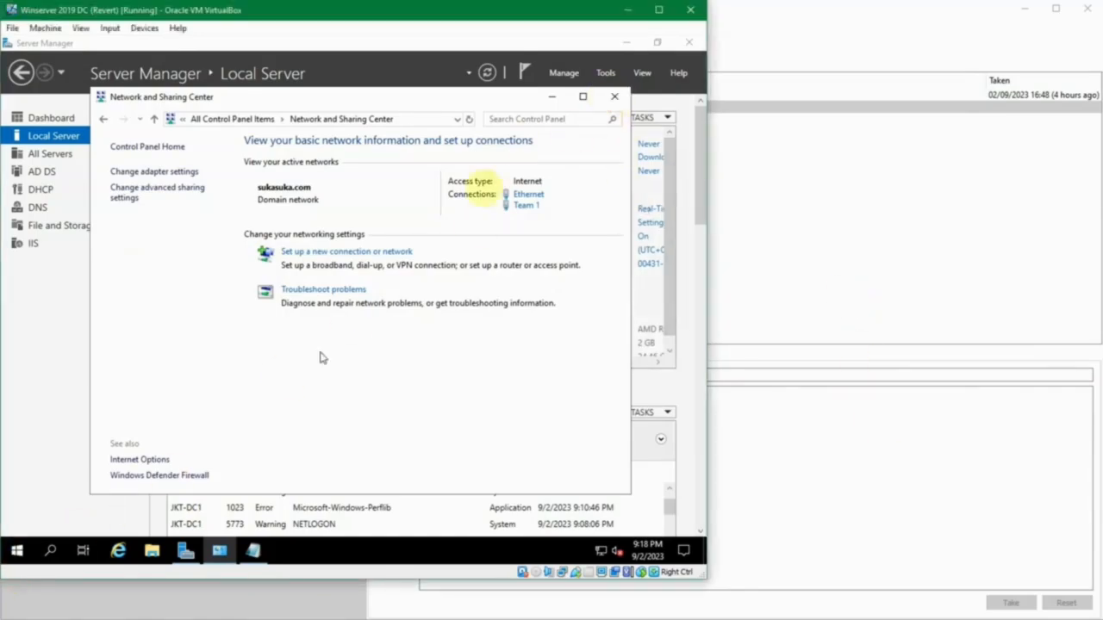
Test the server's internet access by loading google.com in Firefox, and close the browser and Network and Sharing Center
{"action": "left_click", "coordinate": [16, 549]}
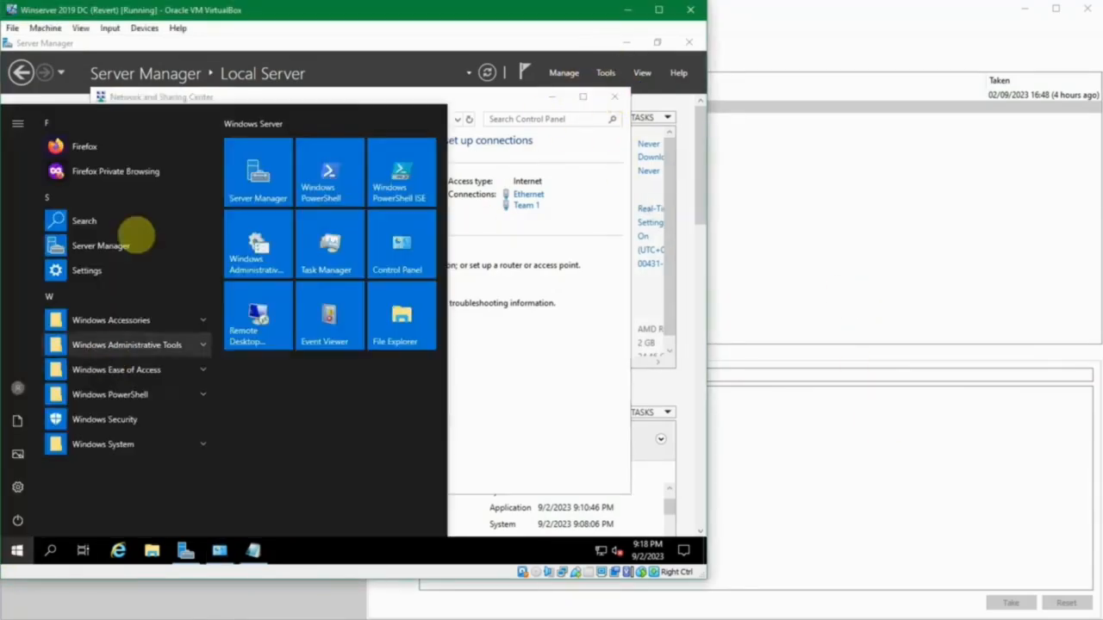
{"action": "left_click", "coordinate": [141, 153]}
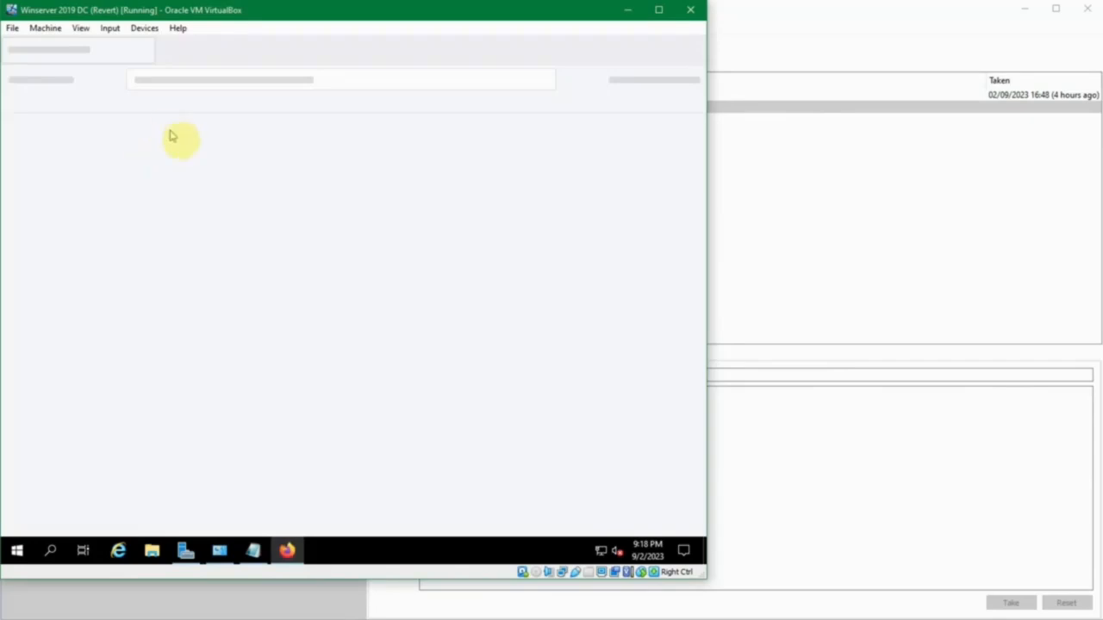
{"action": "type", "text": "g"}
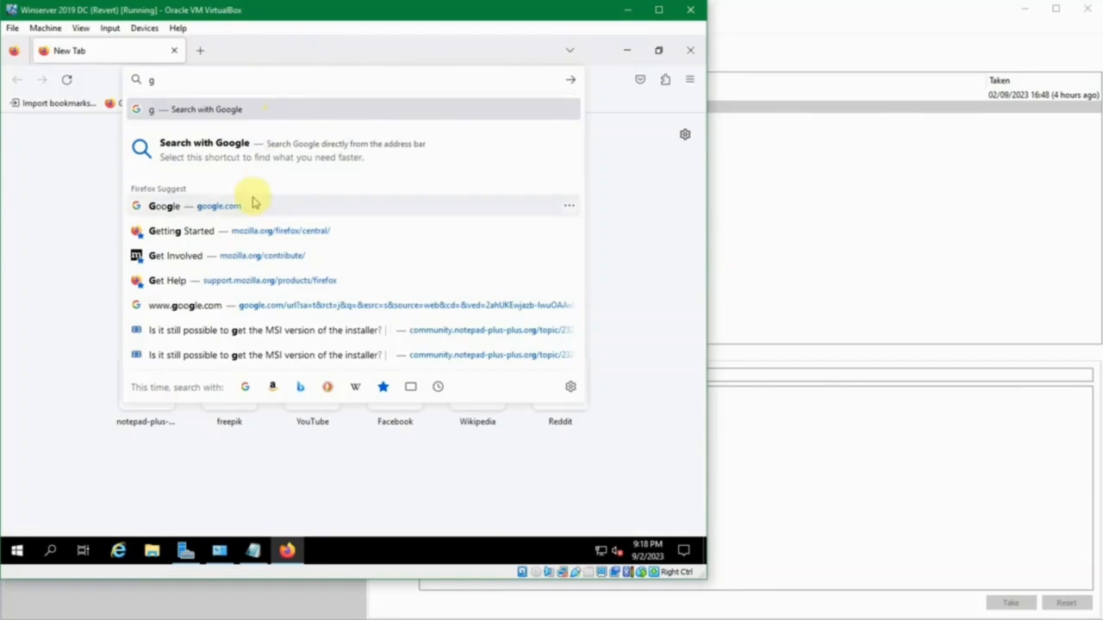
{"action": "left_click", "coordinate": [298, 212]}
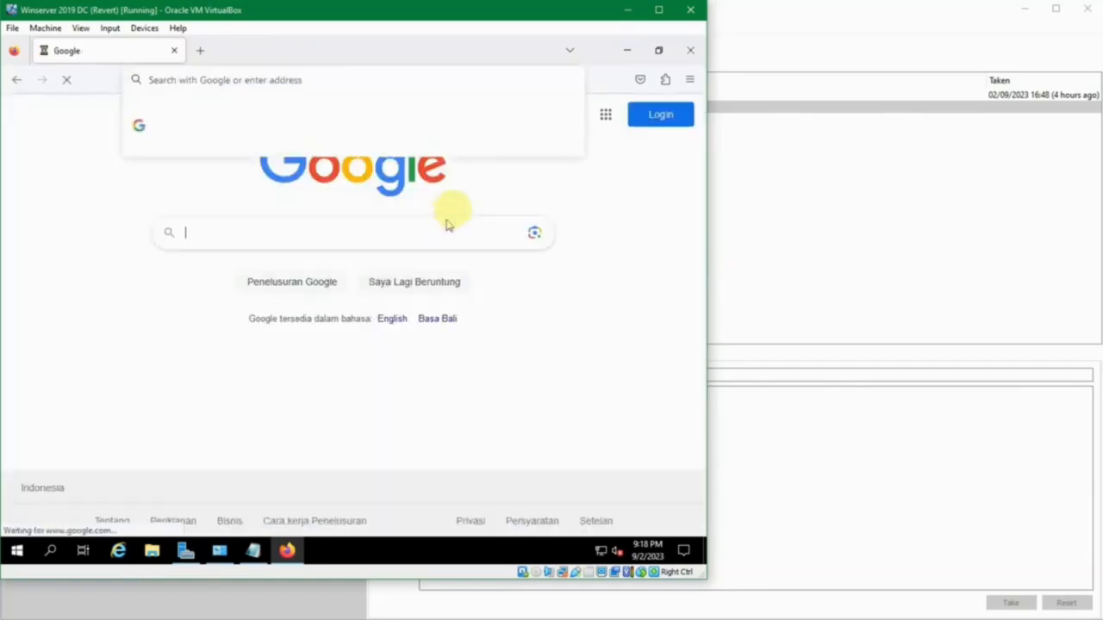
{"action": "left_click", "coordinate": [640, 222]}
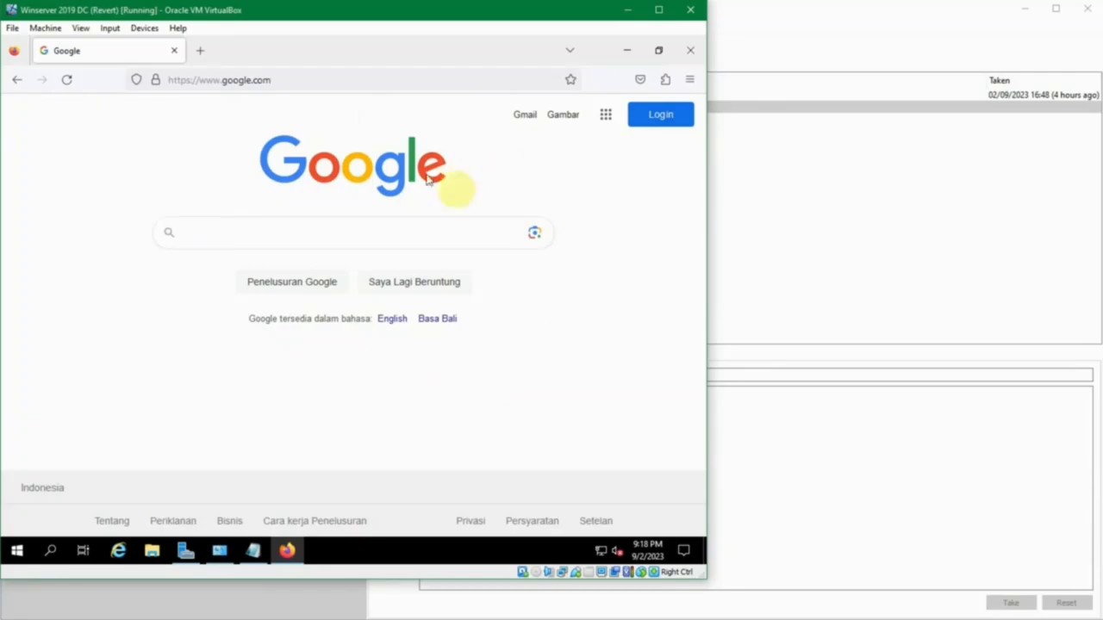
{"action": "left_click", "coordinate": [691, 53]}
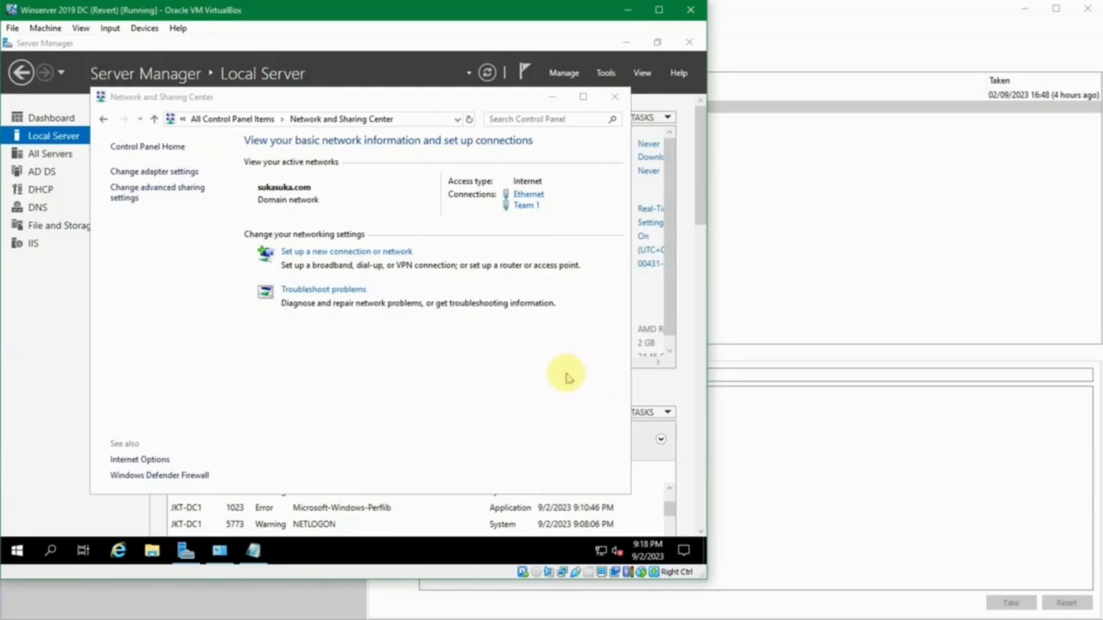
{"action": "left_click", "coordinate": [605, 99]}
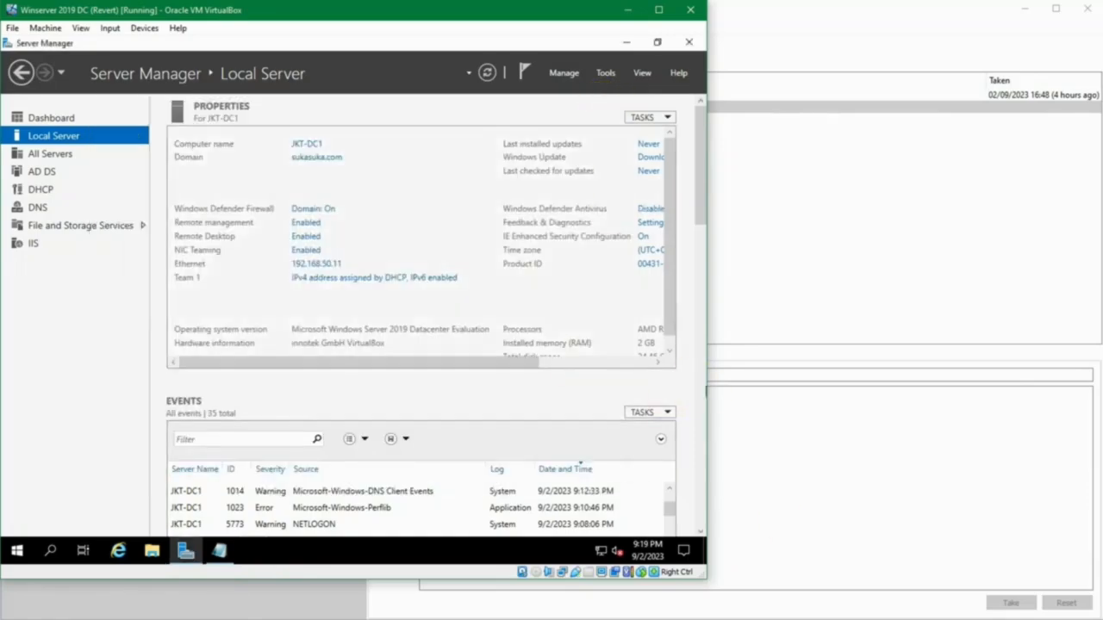